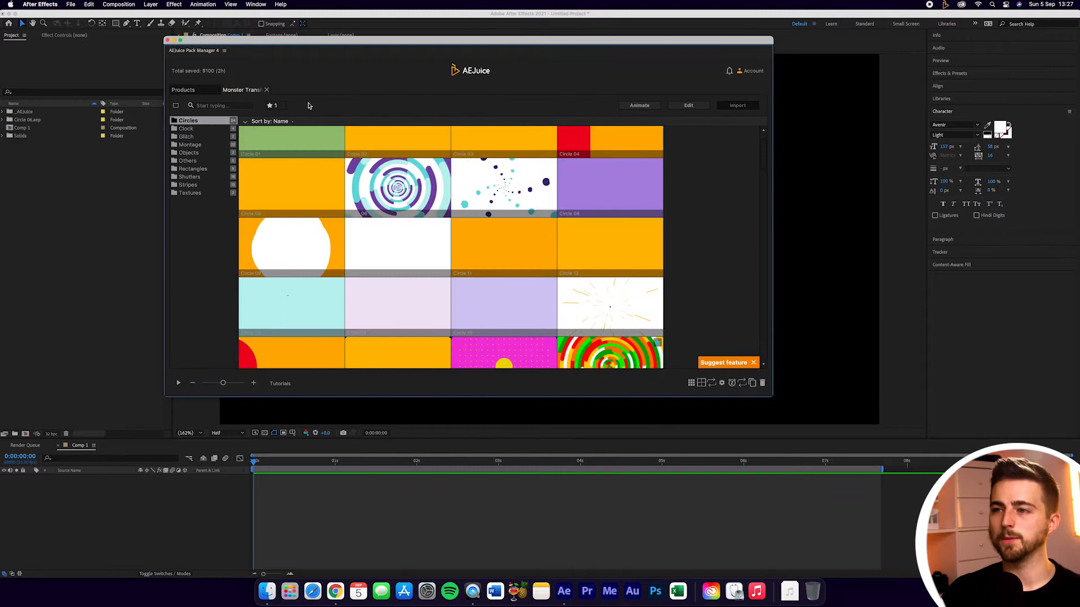
Open the Kinetic Typography pack, reopen the Monster Transitions pack beside it, and return to Kinetic Typography
click(267, 90)
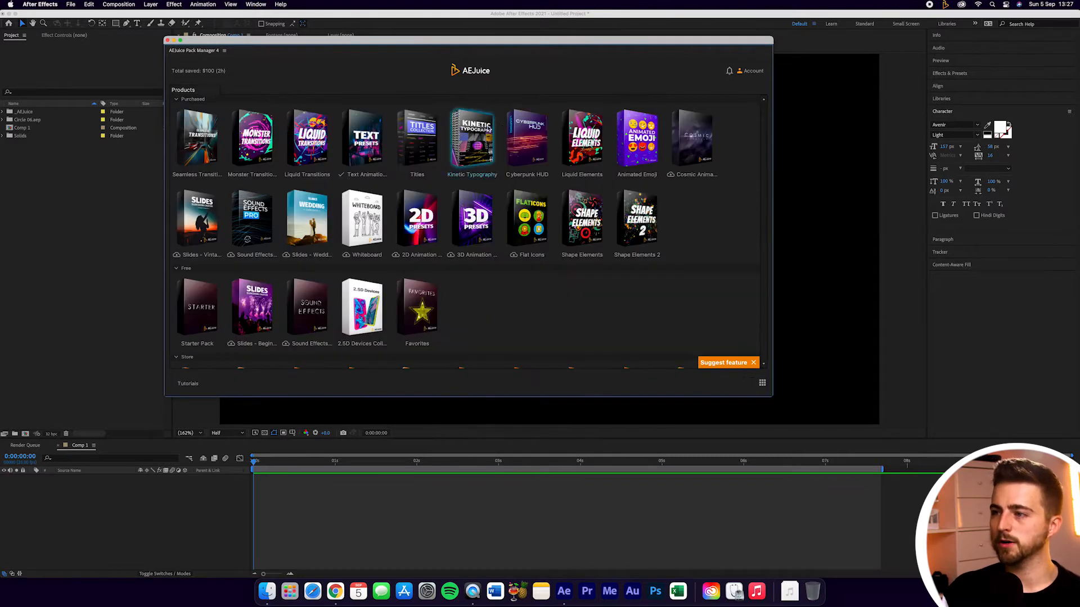
click(477, 133)
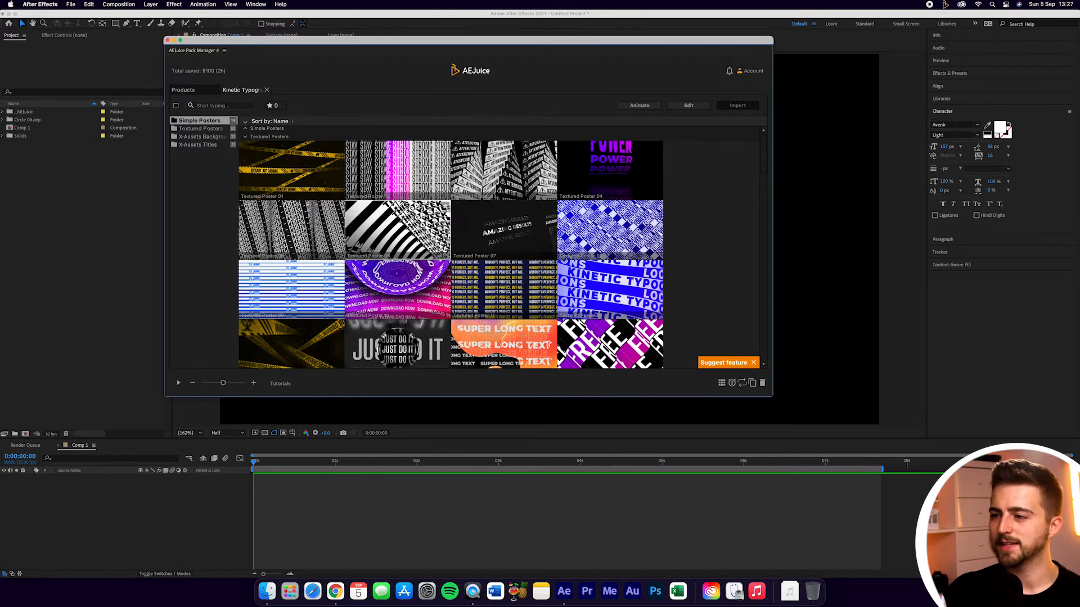
click(183, 90)
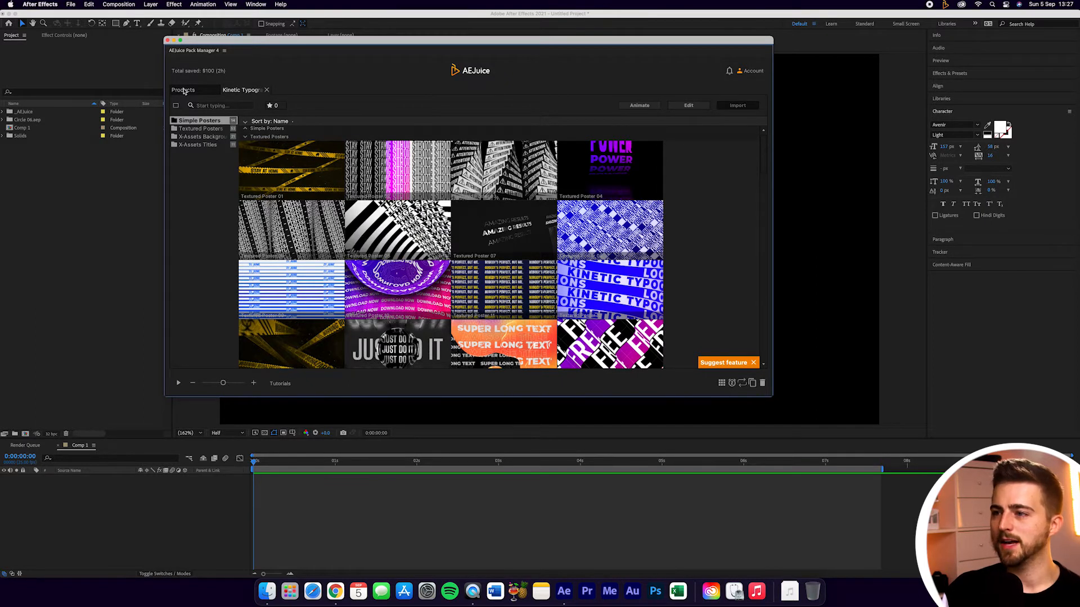
double_click(257, 123)
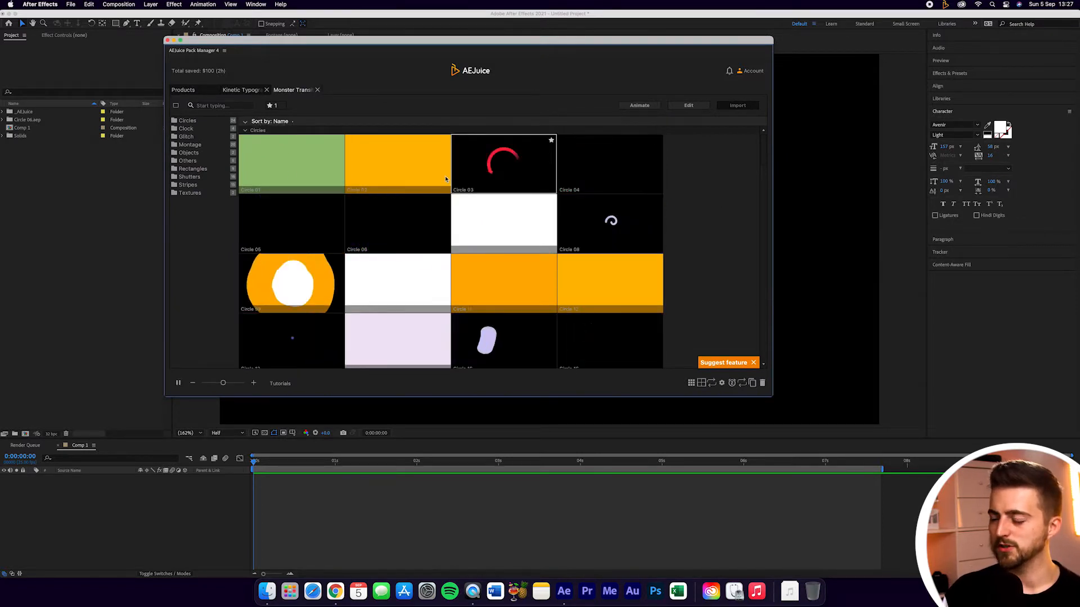
click(242, 90)
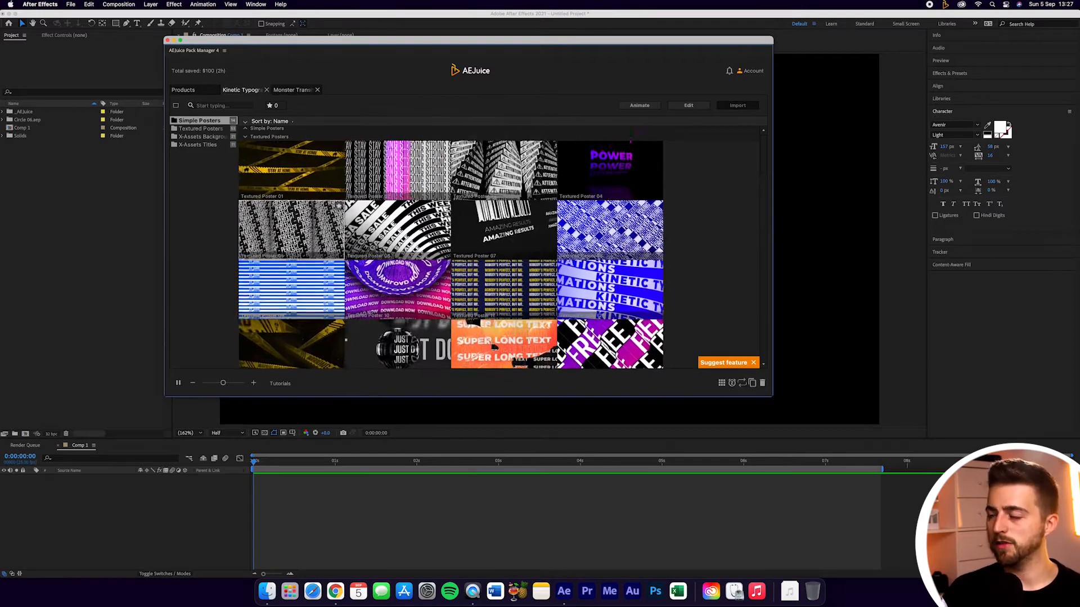
Import Title 01 from the X-Assets Titles group into Comp 1, keeping its default text and settings
drag(764, 163, 765, 211)
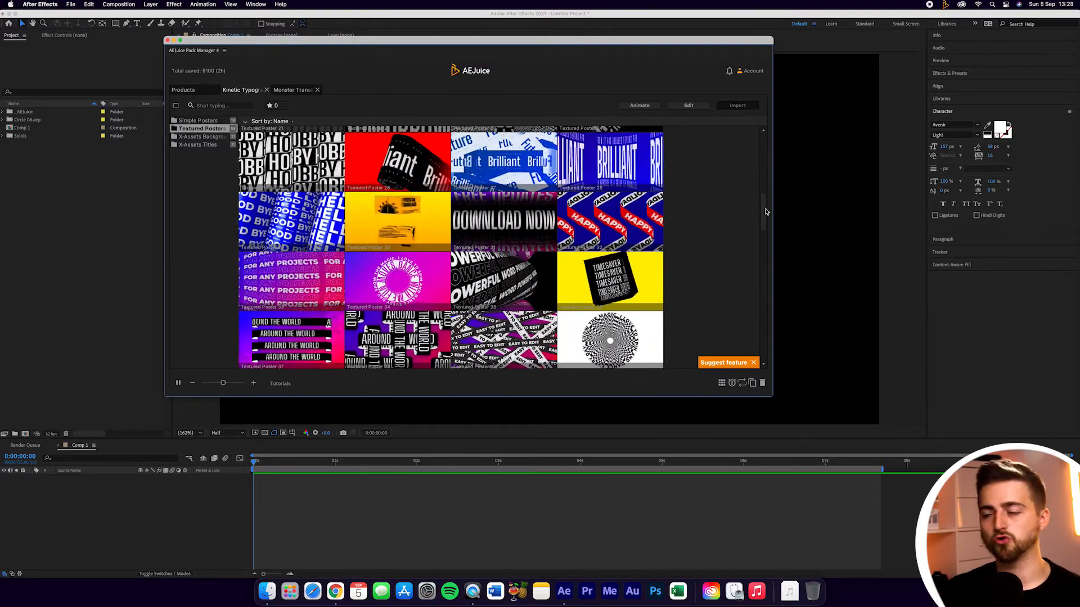
drag(765, 211, 756, 336)
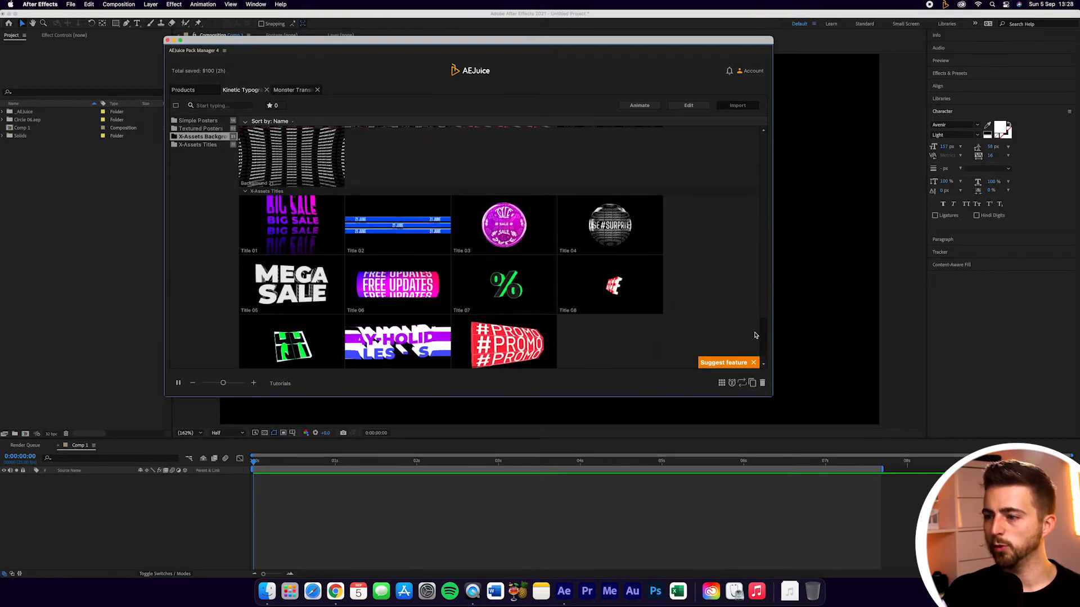
double_click(285, 226)
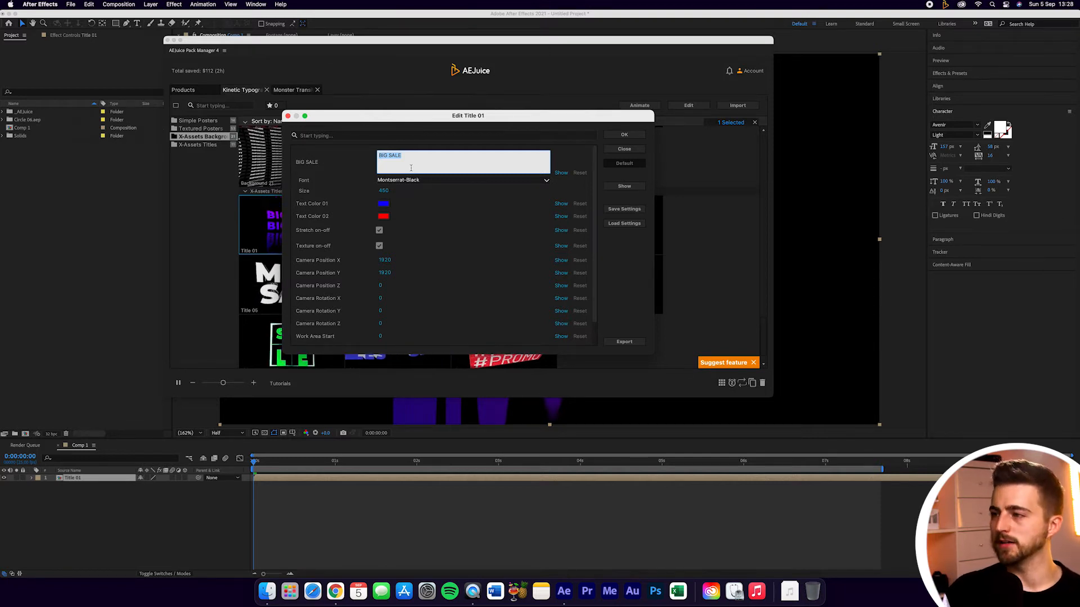
click(623, 136)
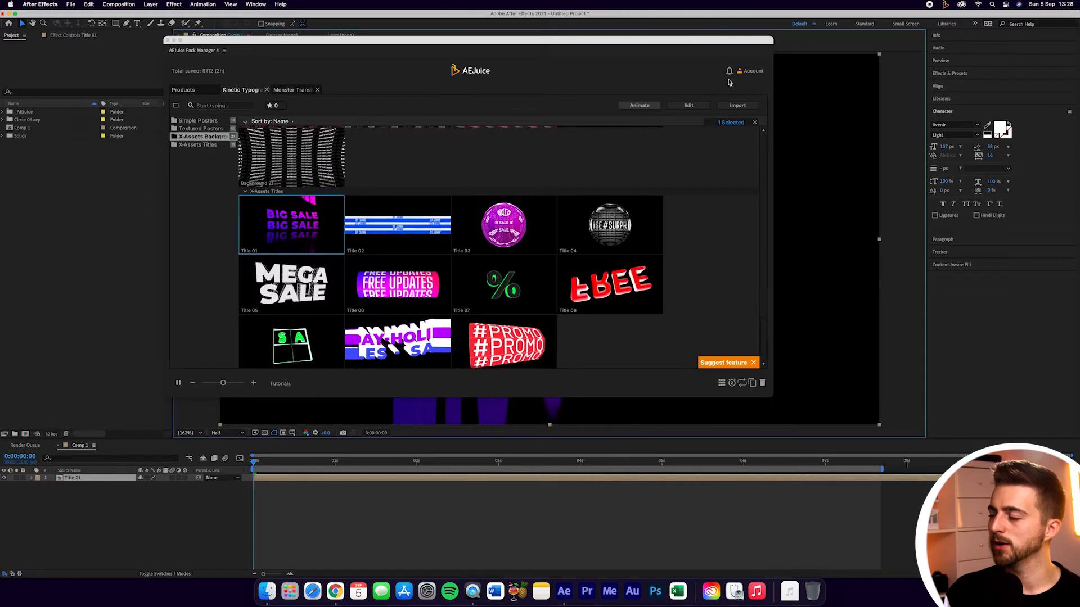
Review the pack manager's settings, including the option to show the edit controls window after import
click(748, 71)
click(745, 82)
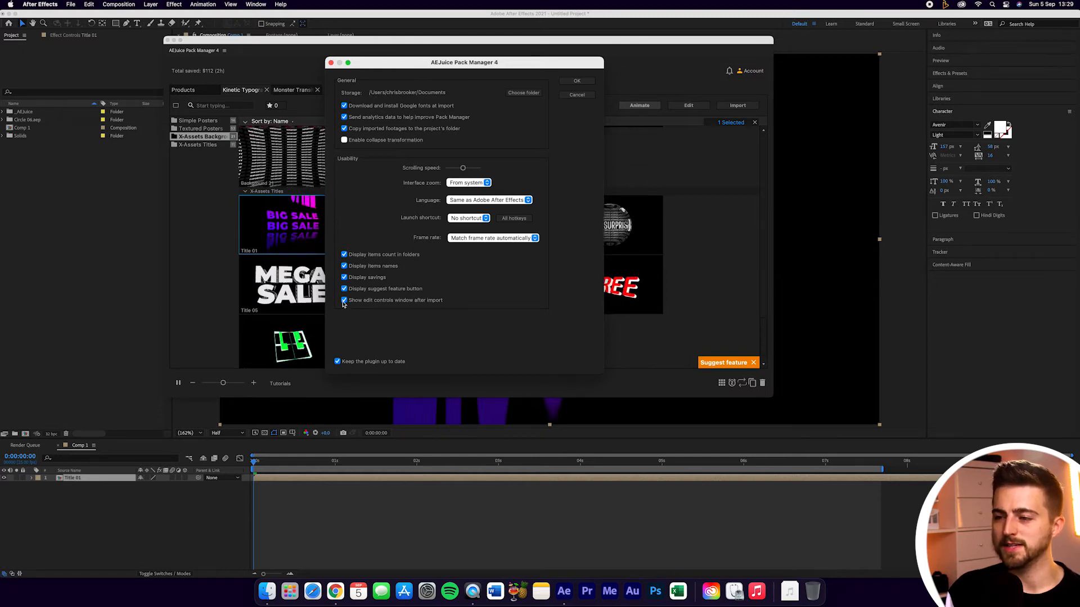
click(577, 80)
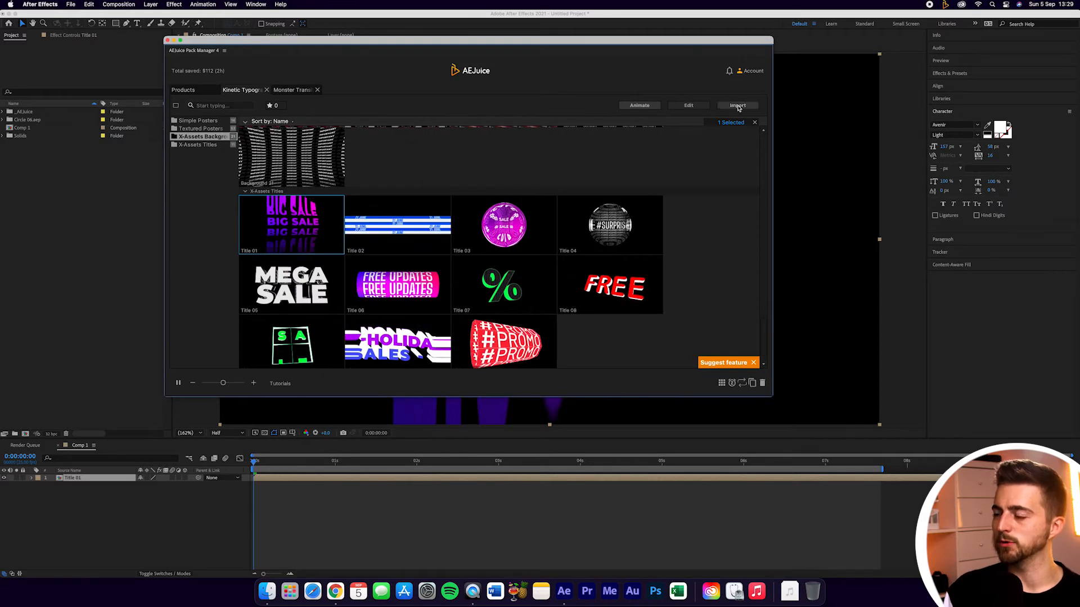
Import Title 01 a second time and close the pack manager
click(738, 106)
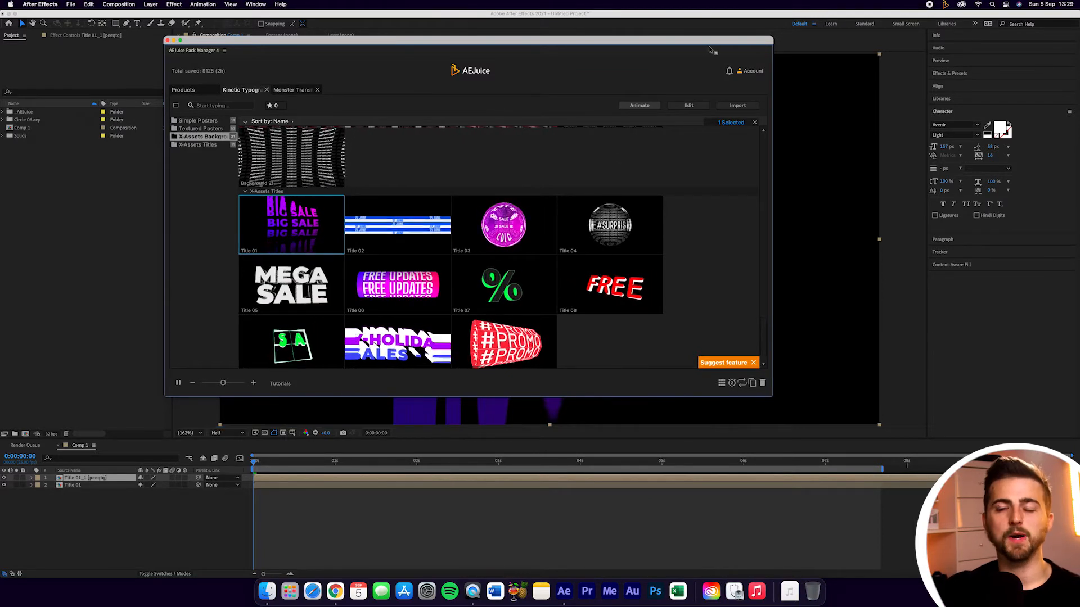
click(168, 41)
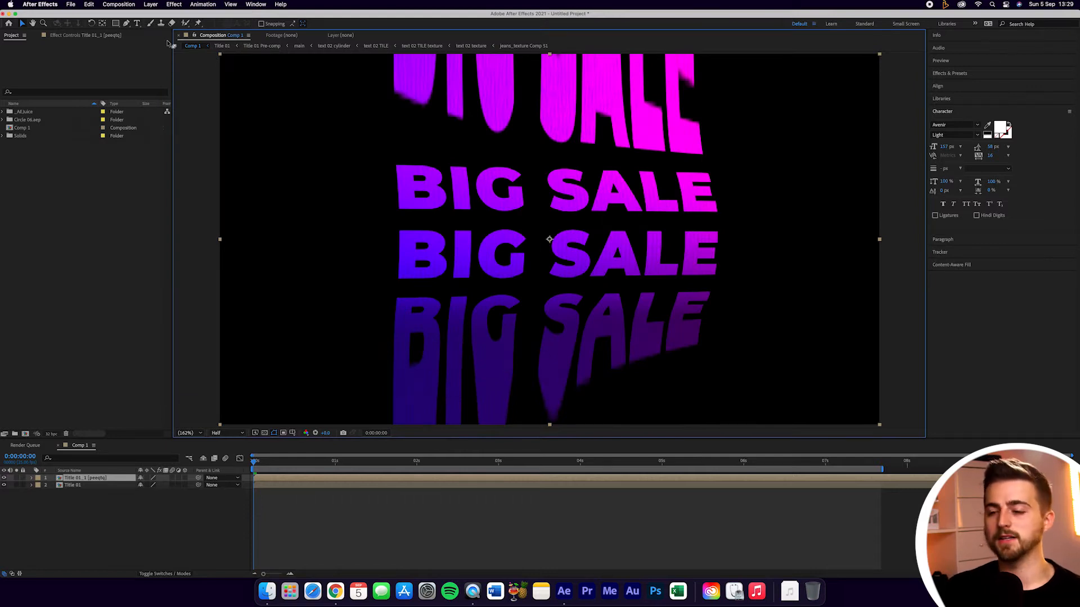
Delete the duplicate Title 01 layer and preview the remaining title's animation up to 0:00:01:06
click(119, 476)
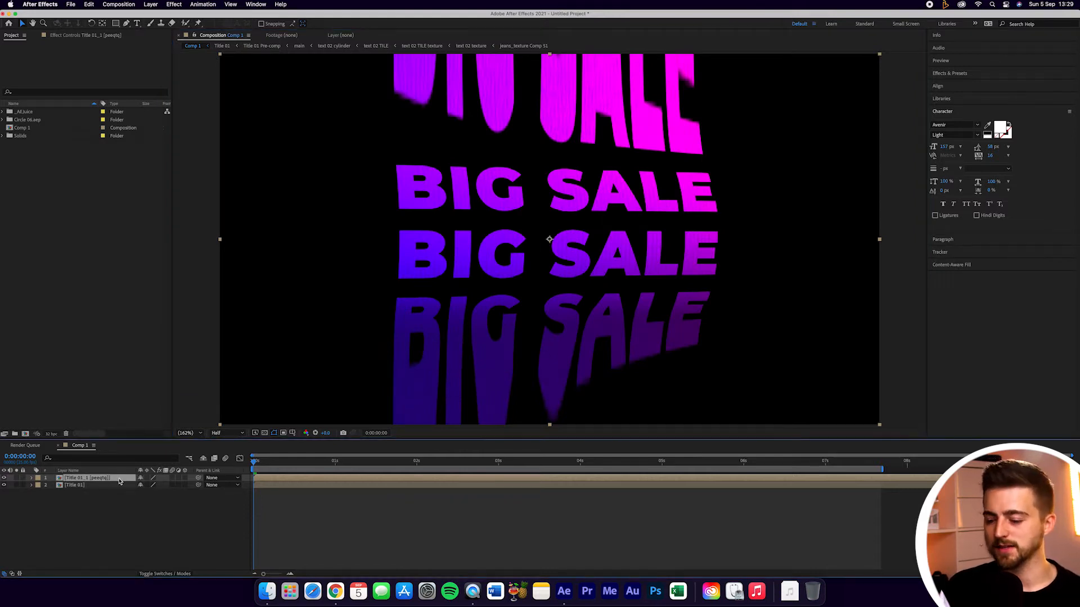
key(Delete)
click(335, 462)
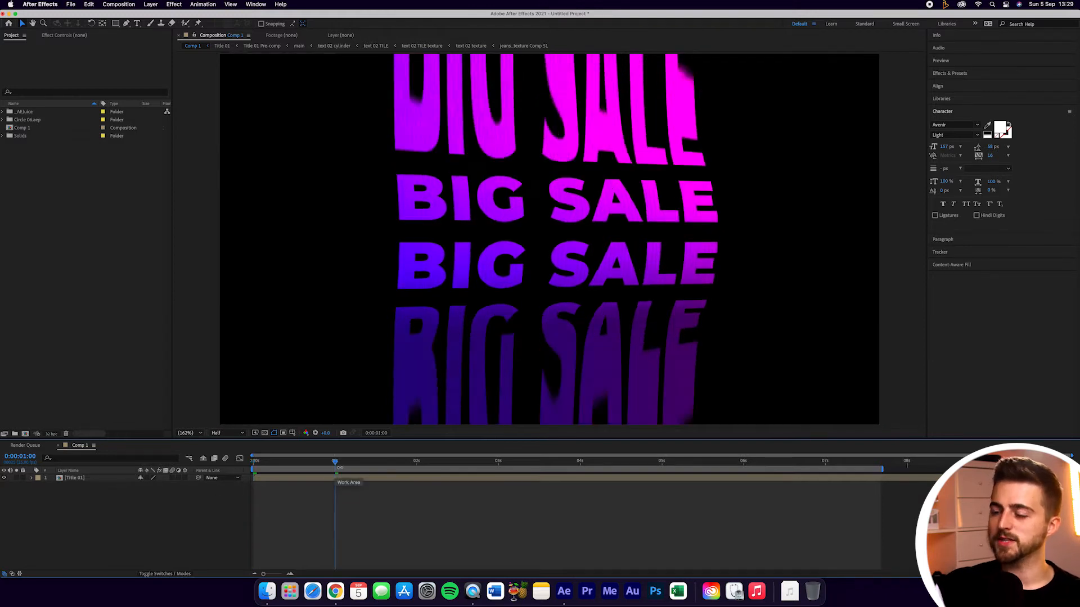
mouse_move(340, 467)
mouse_down()
mouse_move(379, 462)
mouse_move(355, 462)
mouse_up()
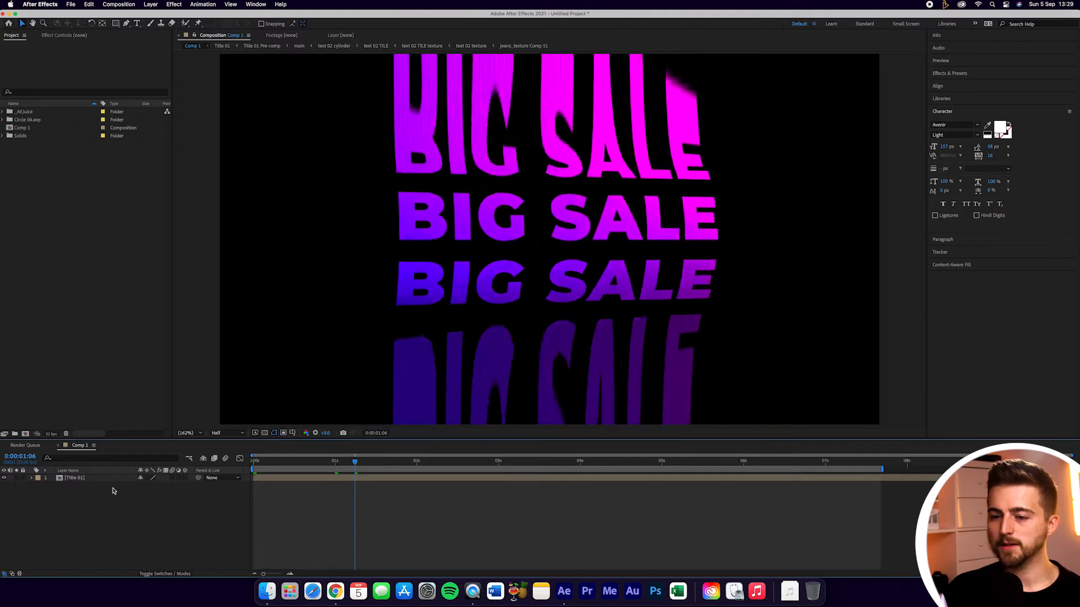
Enlarge the timeline area and open the Title 01 precomposition from its layer in Comp 1
click(90, 481)
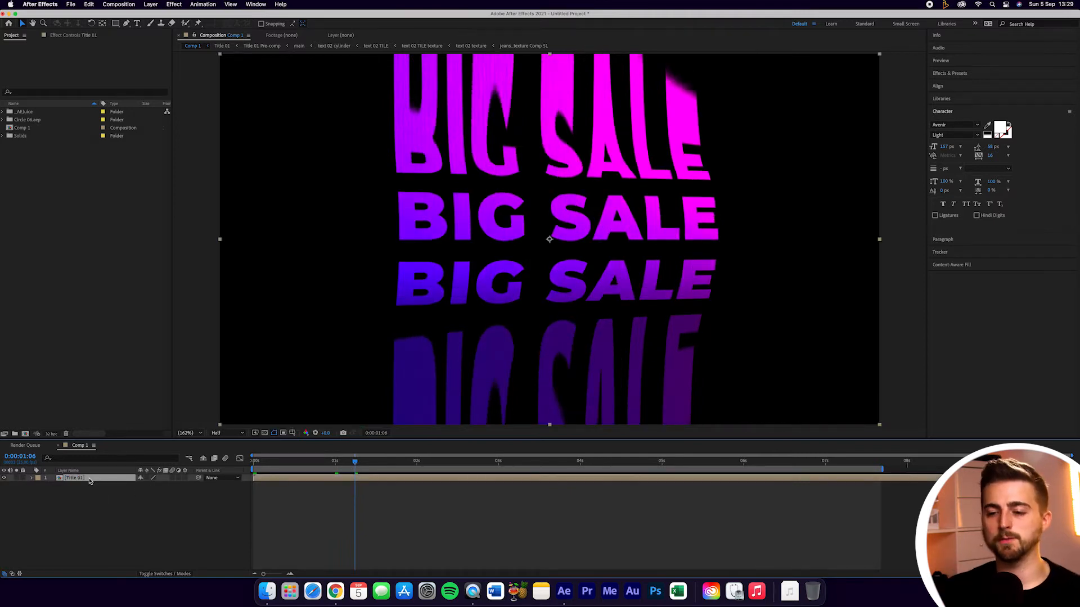
drag(151, 438, 150, 369)
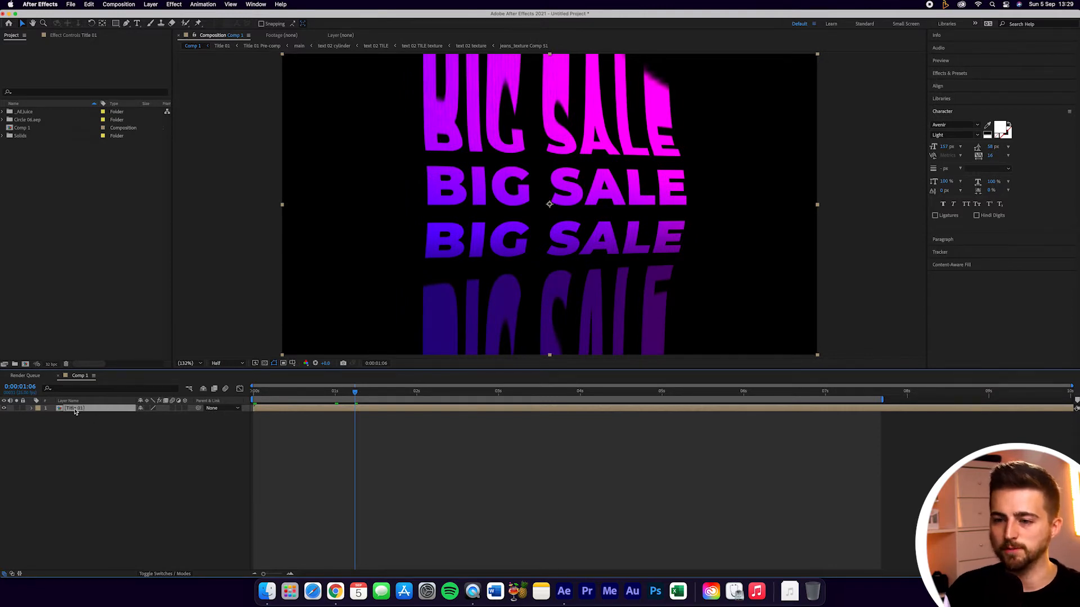
click(95, 468)
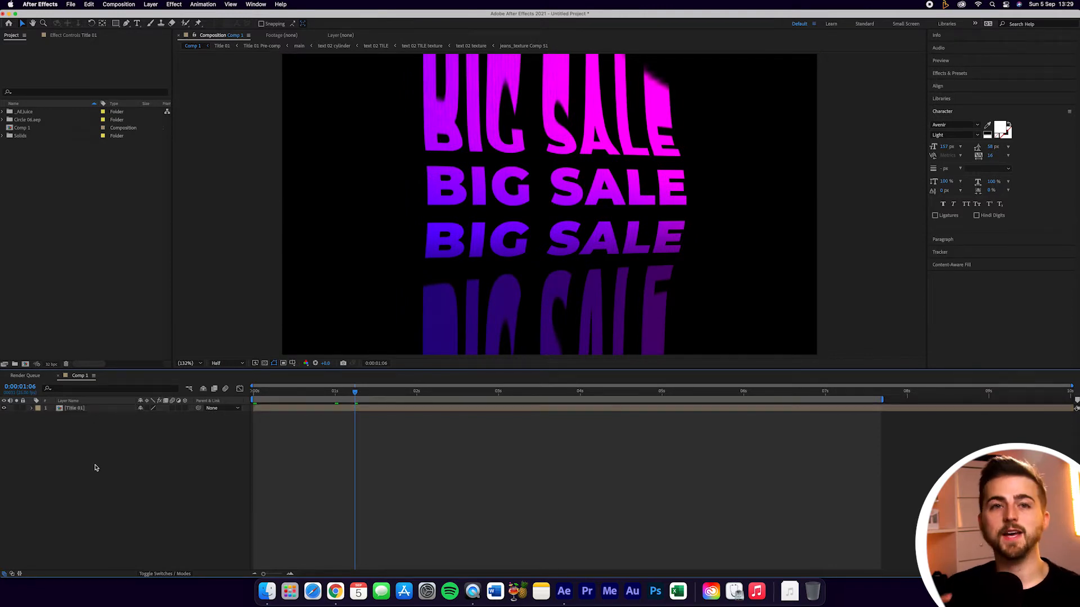
click(82, 413)
double_click(81, 410)
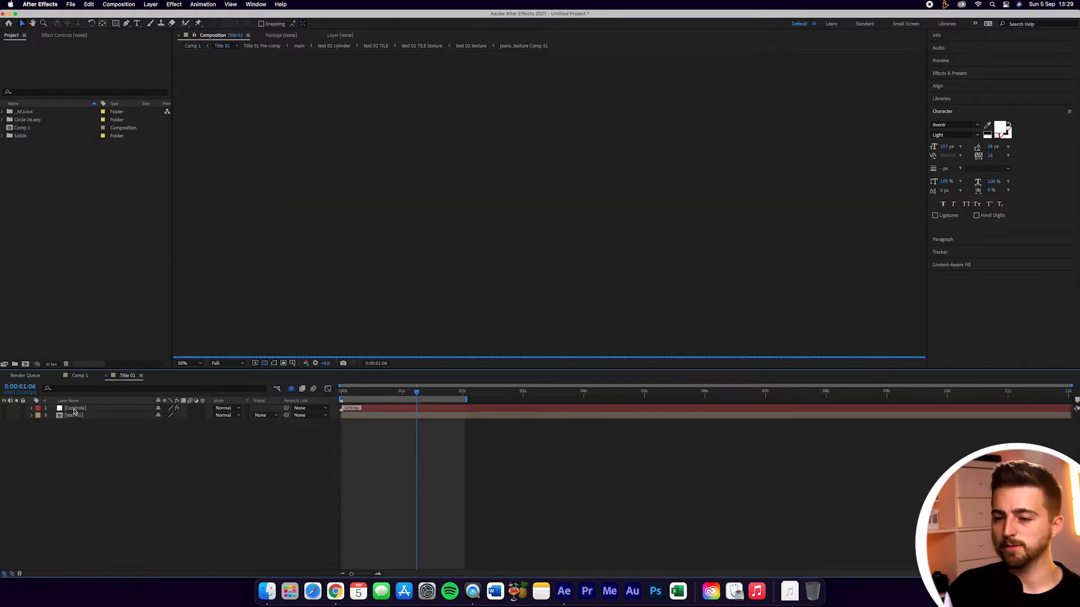
Show the effect controls of the Controls layer and fit the title composition to the viewer
click(74, 409)
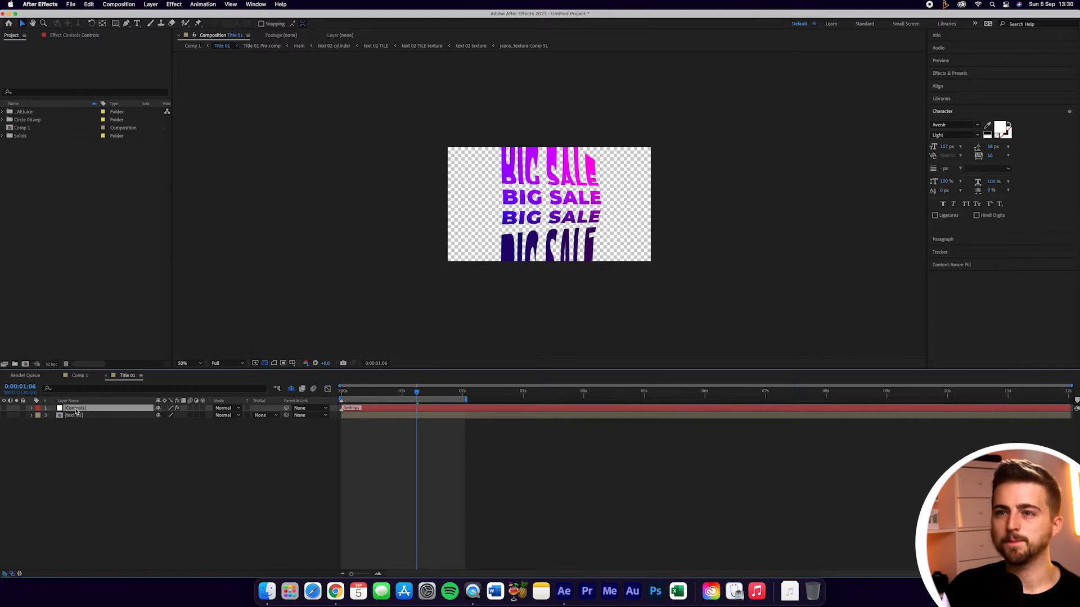
click(63, 34)
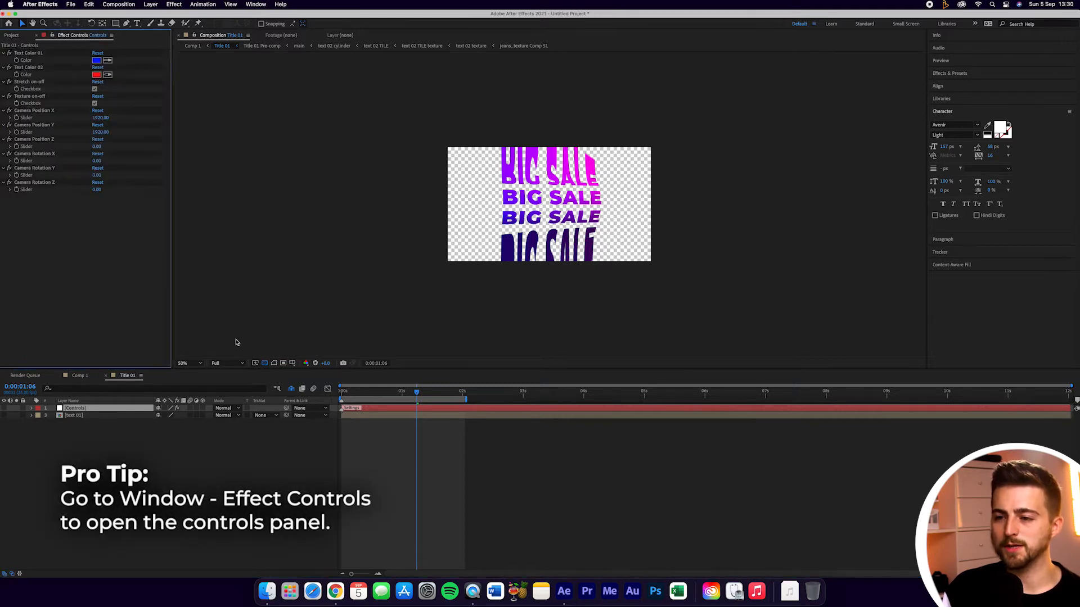
click(192, 364)
click(213, 374)
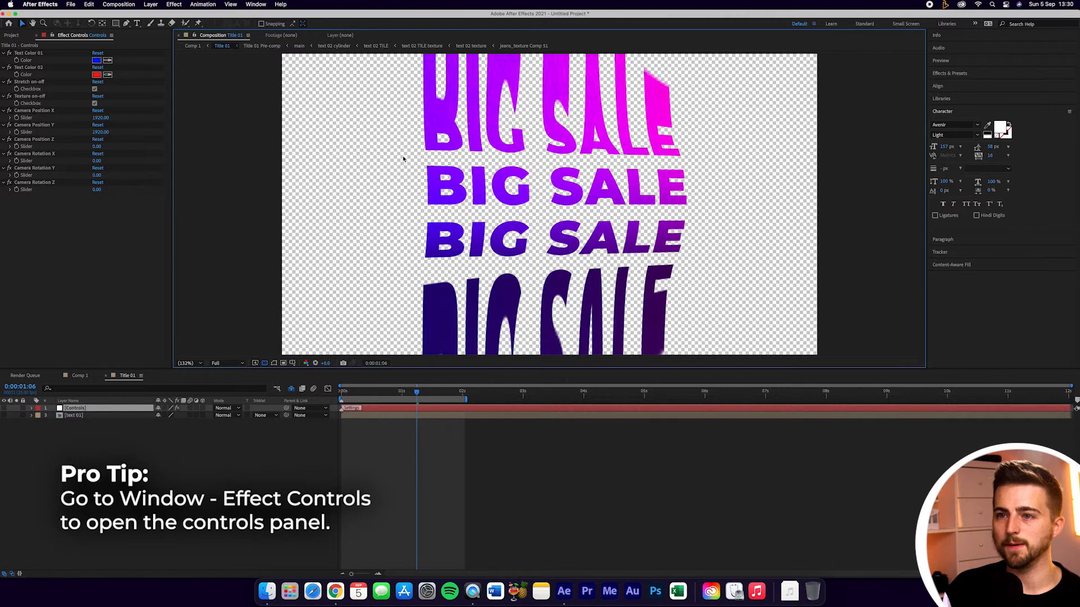
Set Text Color 01 on the Controls layer to orange (F08A0C) and keep Text Color 02 red
click(97, 61)
mouse_move(451, 316)
mouse_down()
mouse_move(453, 253)
mouse_move(479, 253)
mouse_up()
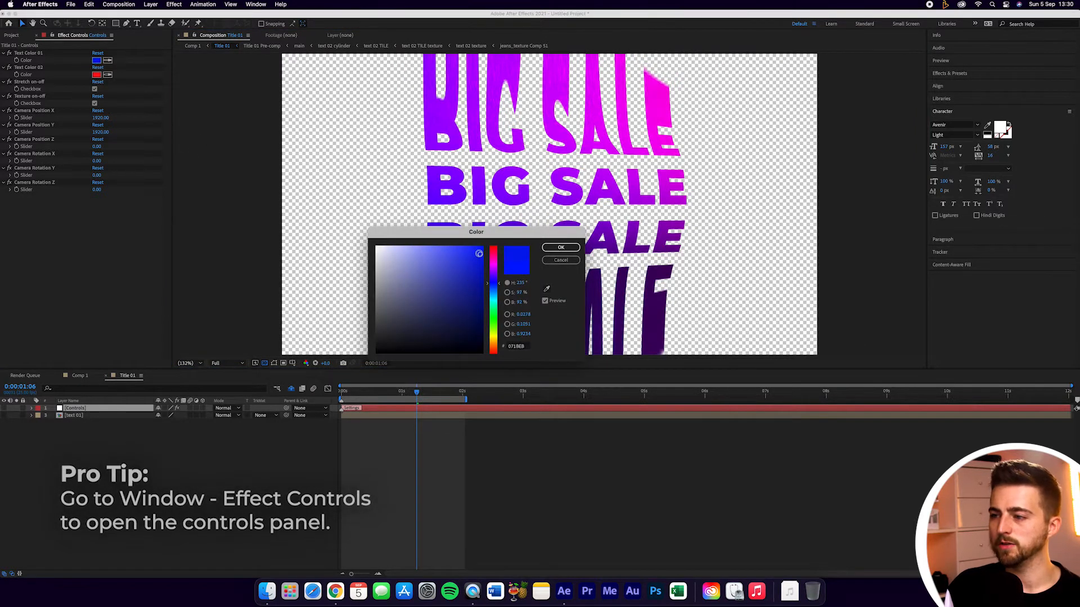
drag(494, 297, 494, 347)
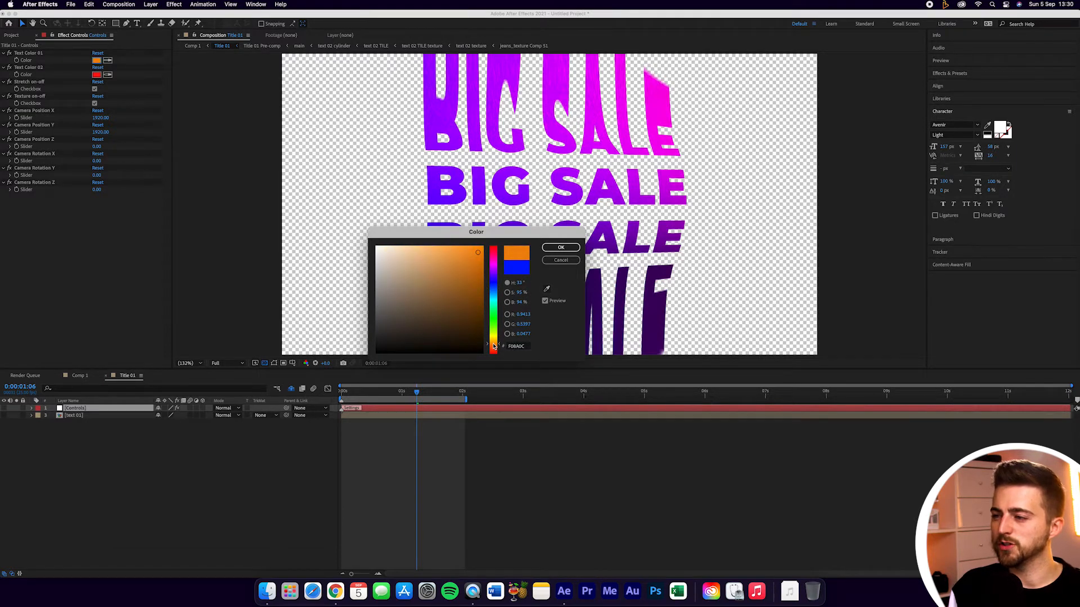
click(561, 247)
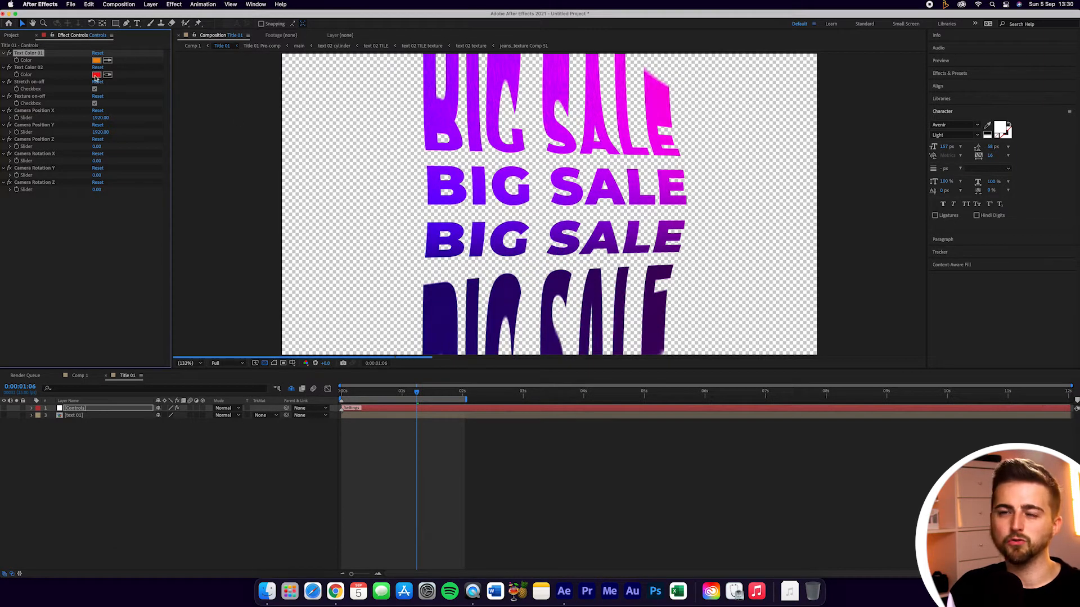
click(96, 75)
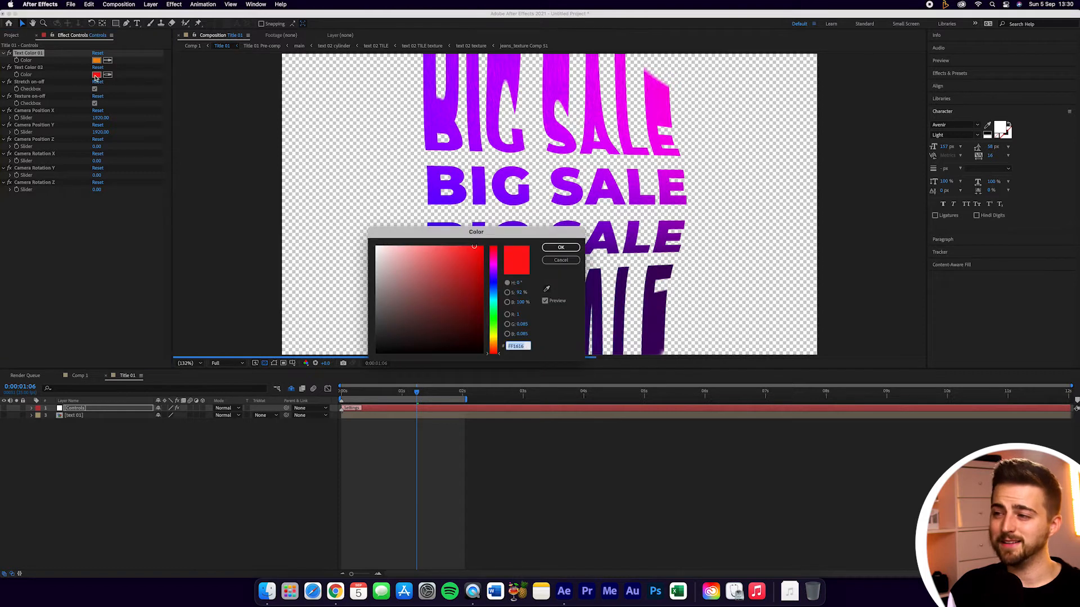
click(561, 247)
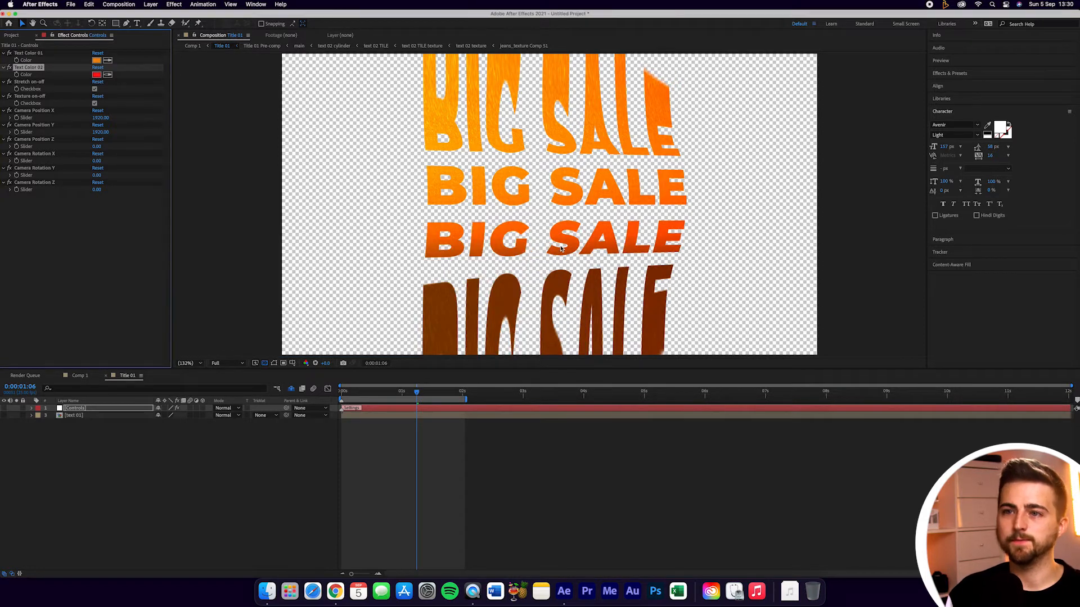
Switch the title's Stretch option off and on again to compare the two looks
click(33, 83)
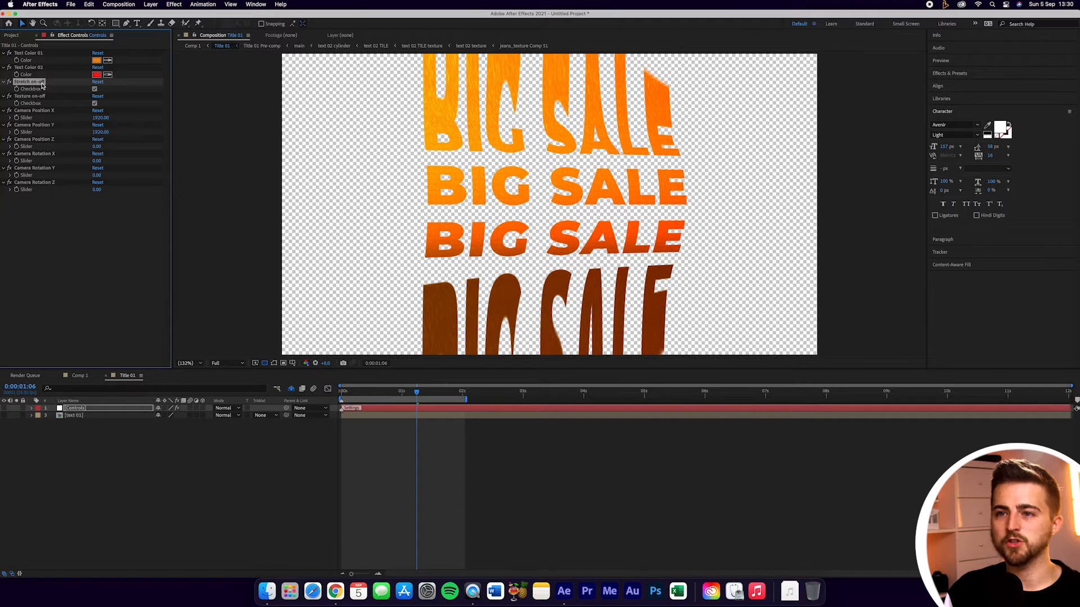
click(94, 90)
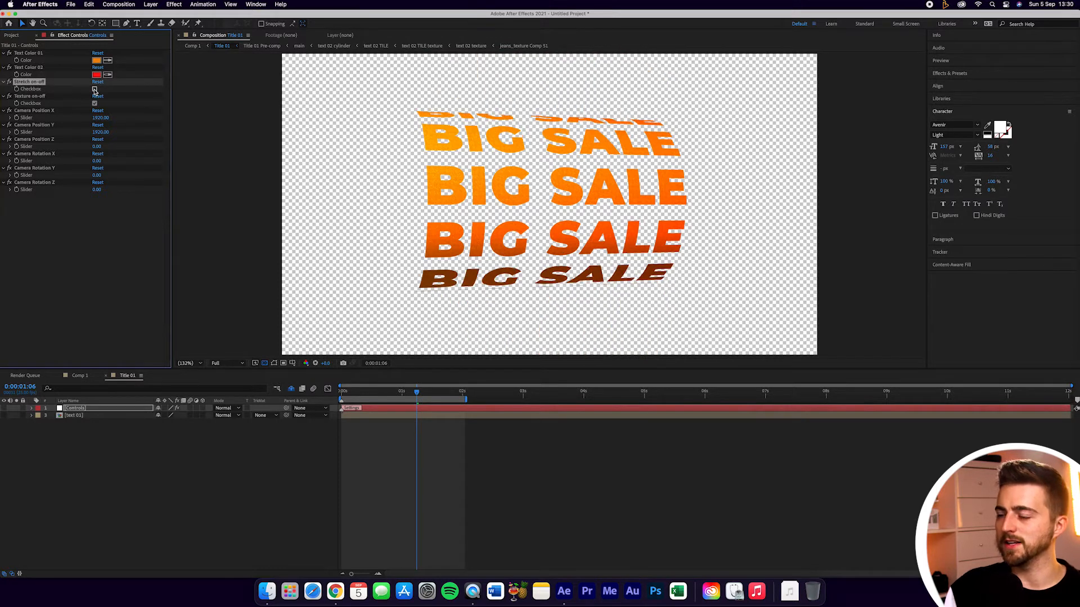
click(94, 90)
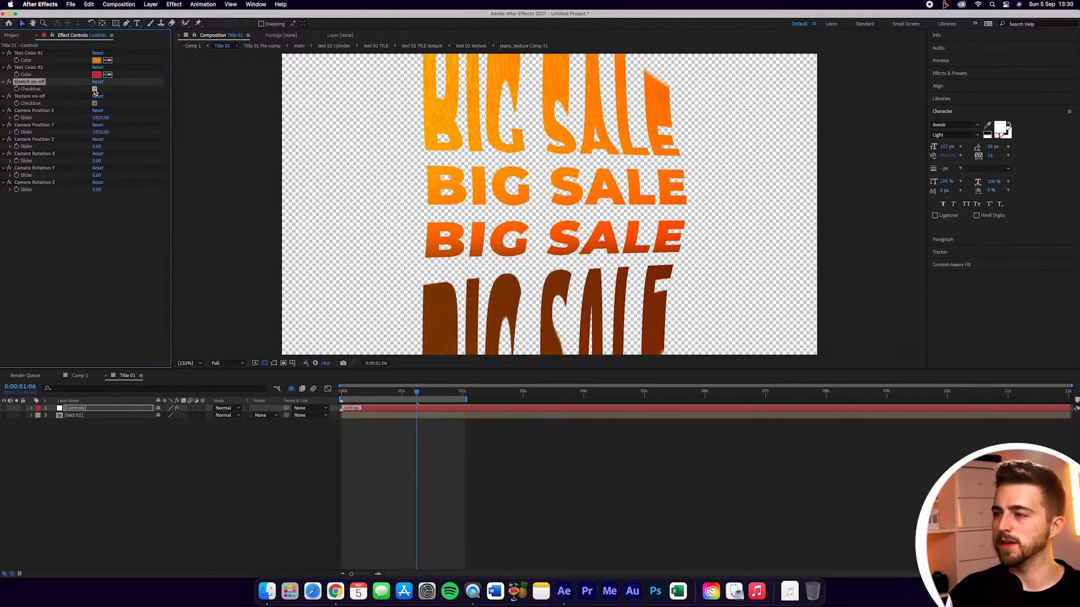
click(94, 89)
click(94, 90)
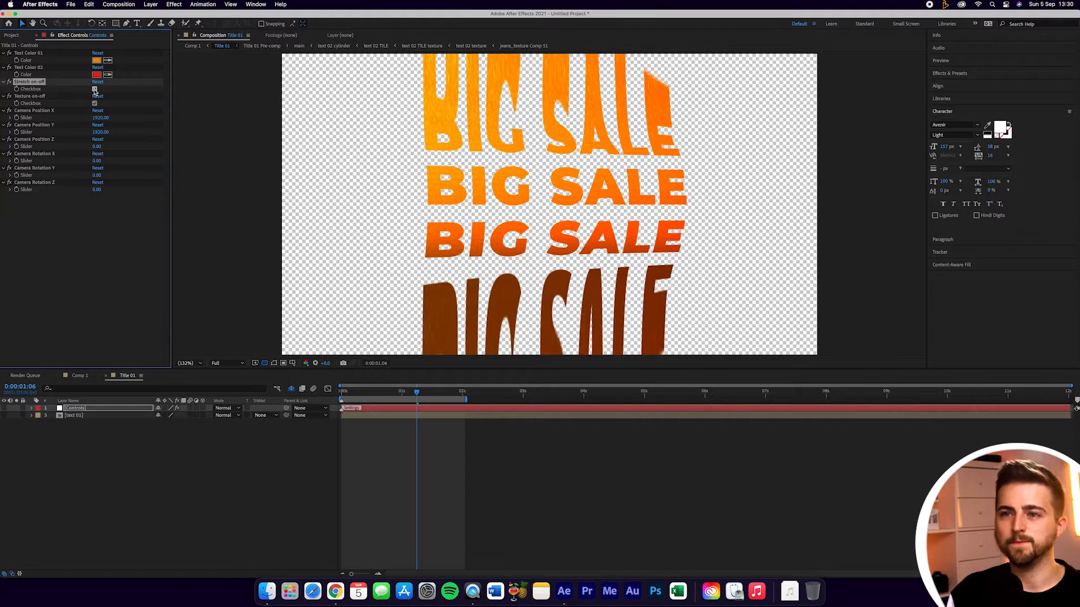
Switch the title's Texture option off and on again, inspecting the text surface up close
click(43, 96)
click(94, 104)
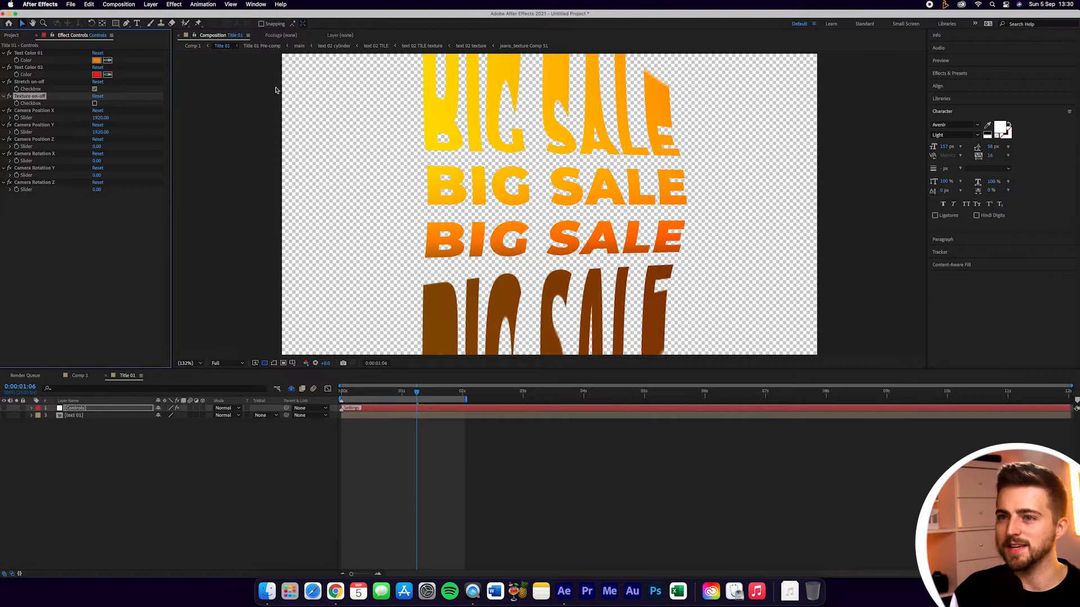
click(94, 103)
scroll(456, 171, up, 2)
click(194, 364)
click(194, 384)
Try out the Camera Position X and Camera Rotation values on the title, undoing each change
click(49, 111)
drag(99, 117, 138, 116)
key(super+z)
click(50, 126)
click(54, 141)
click(53, 154)
key(super+z)
drag(97, 176, 135, 178)
key(super+z)
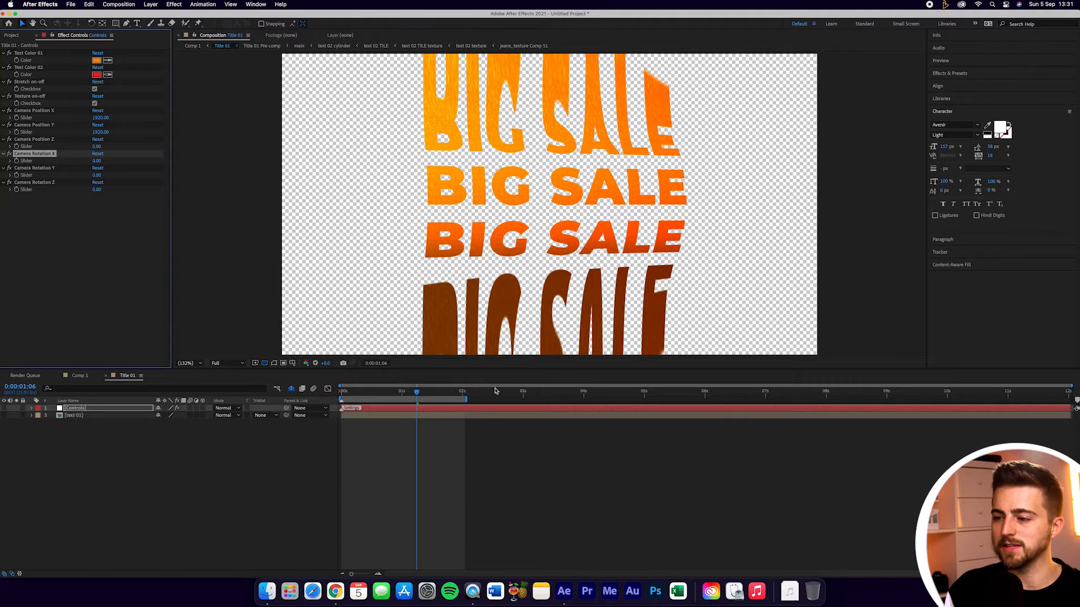
Move the playhead to the start of the Title 01 composition at 0:00:00:00
drag(403, 391, 339, 391)
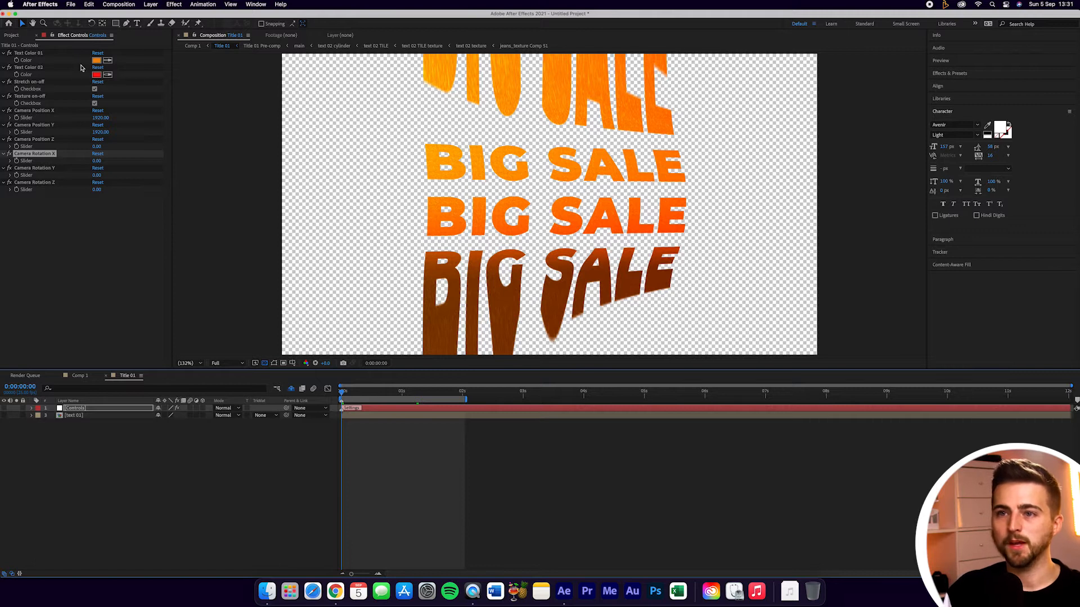
Enable keyframing for Text Color 01 and Text Color 02 at the composition start, and move the playhead to 0:00:01:24
click(17, 59)
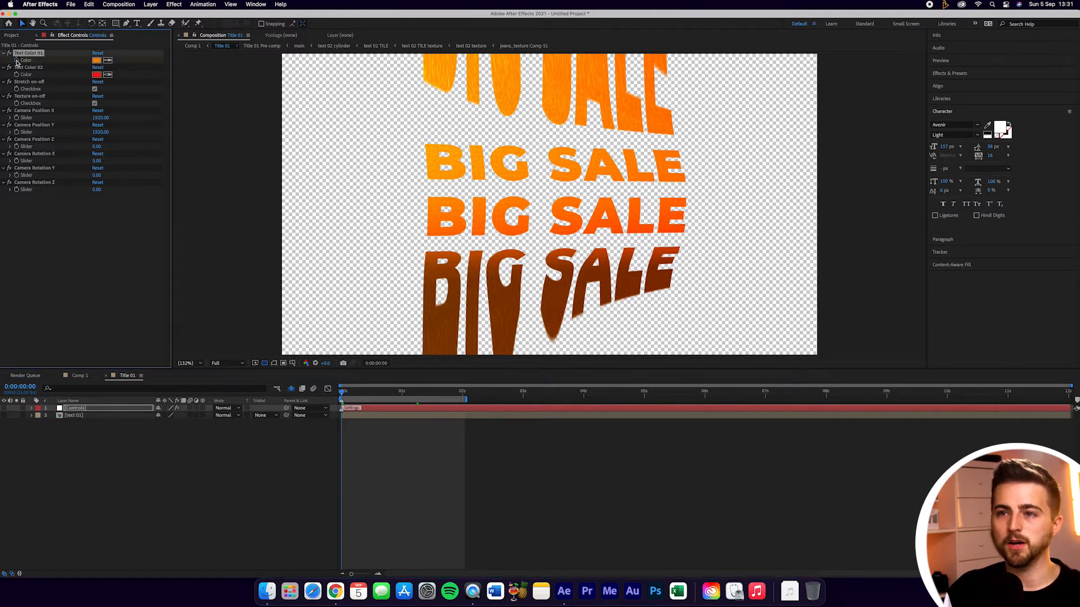
click(17, 76)
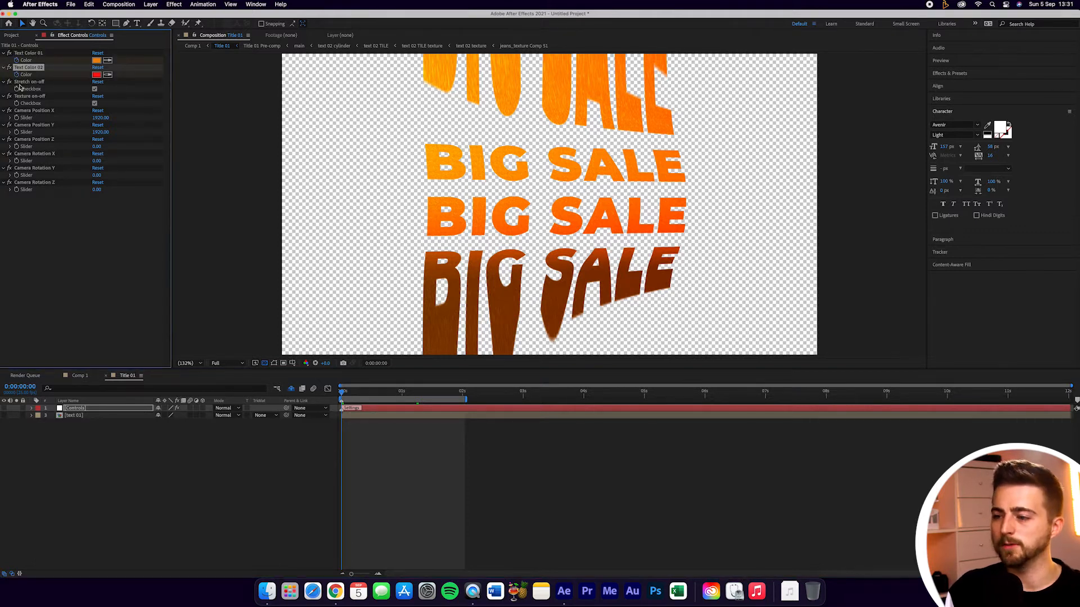
drag(432, 392, 460, 392)
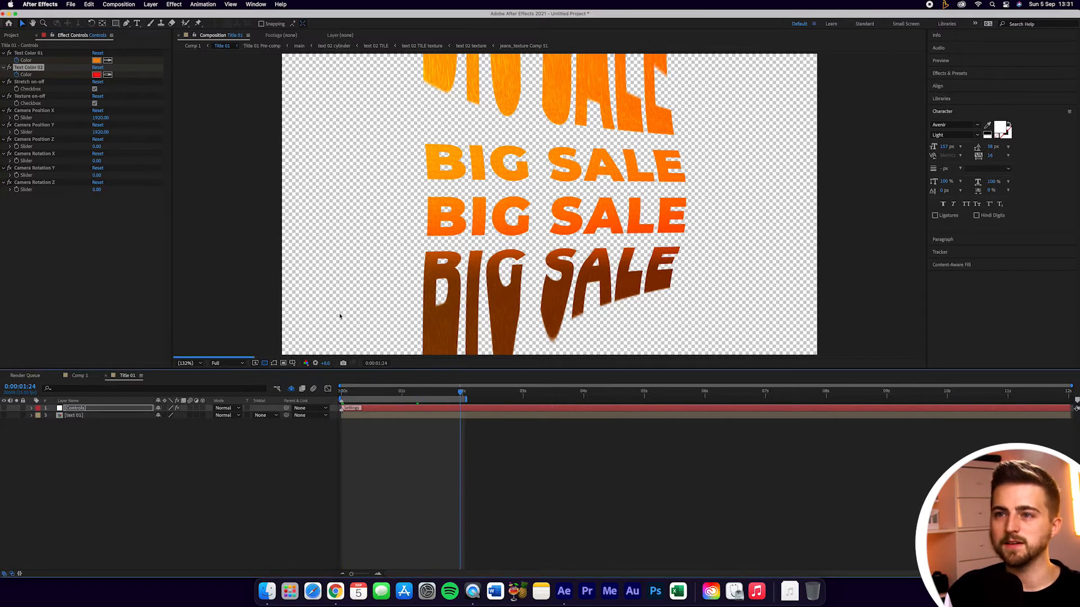
Change Text Color 01 to blue and Text Color 02 to pink (FF1ABE) at the current time
click(97, 60)
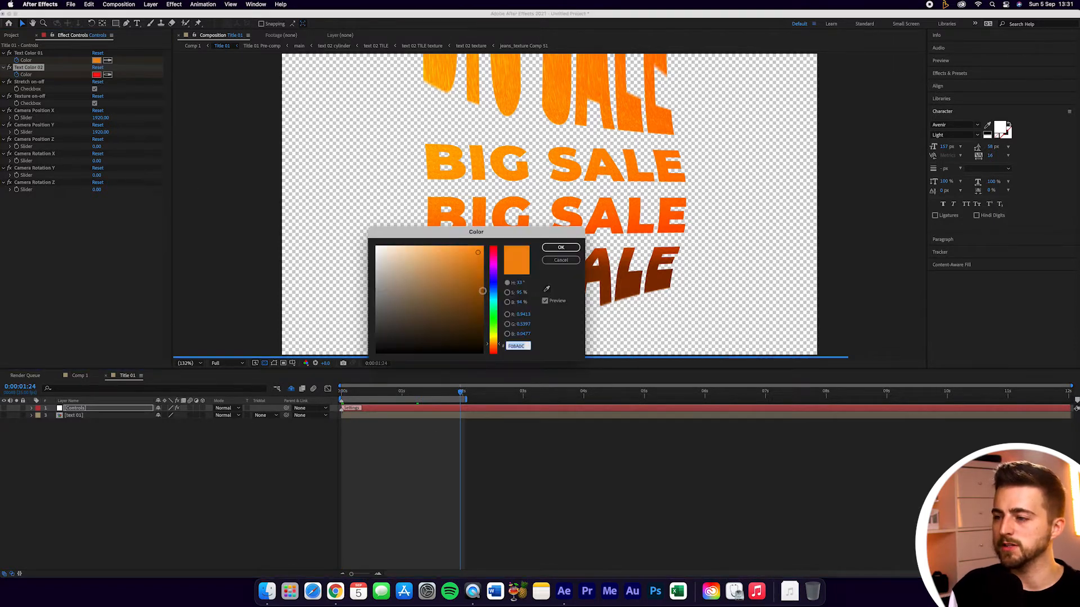
click(494, 285)
click(561, 248)
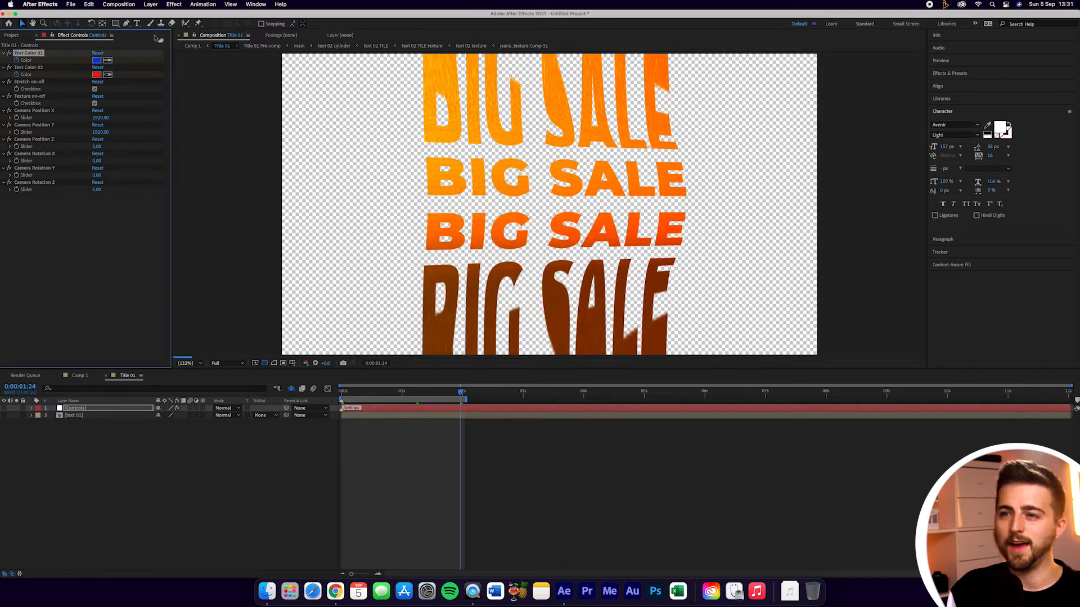
click(97, 74)
click(494, 260)
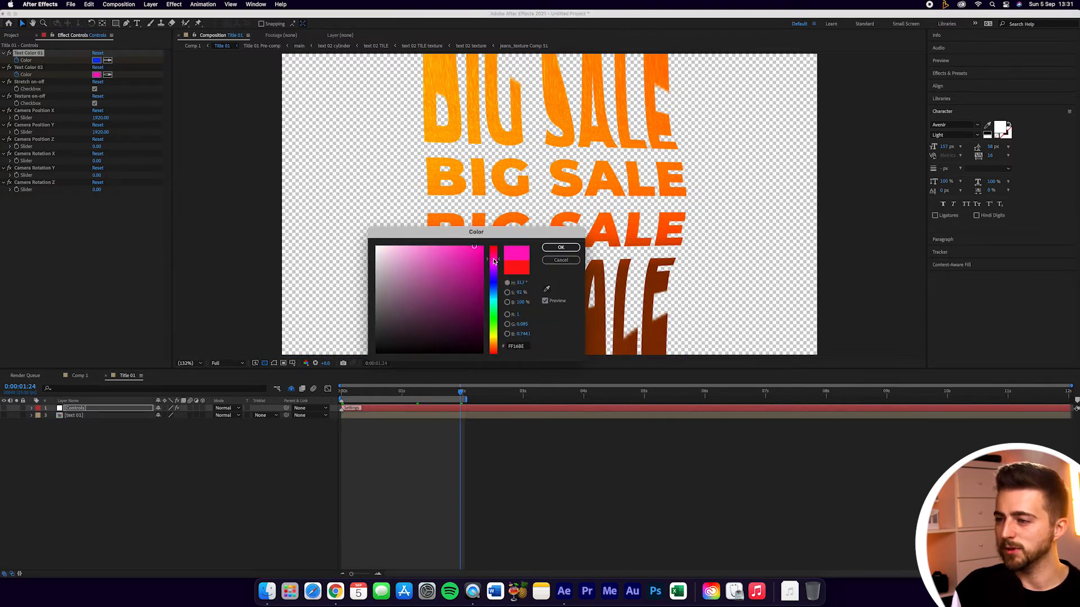
click(561, 248)
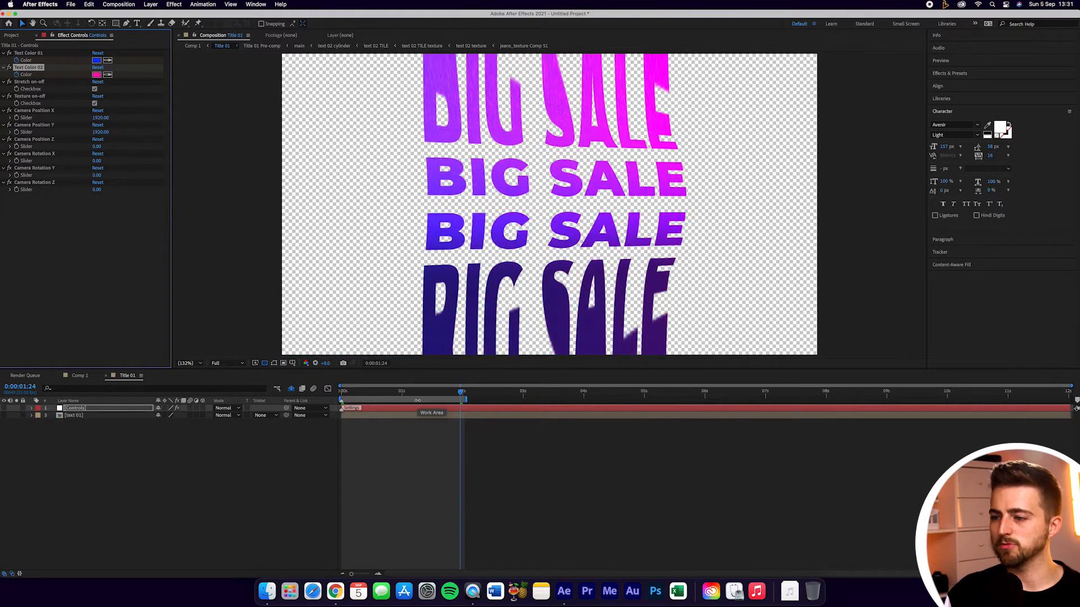
Scrub back through the Title 01 composition and play it to check the animated colour change
drag(454, 397, 376, 394)
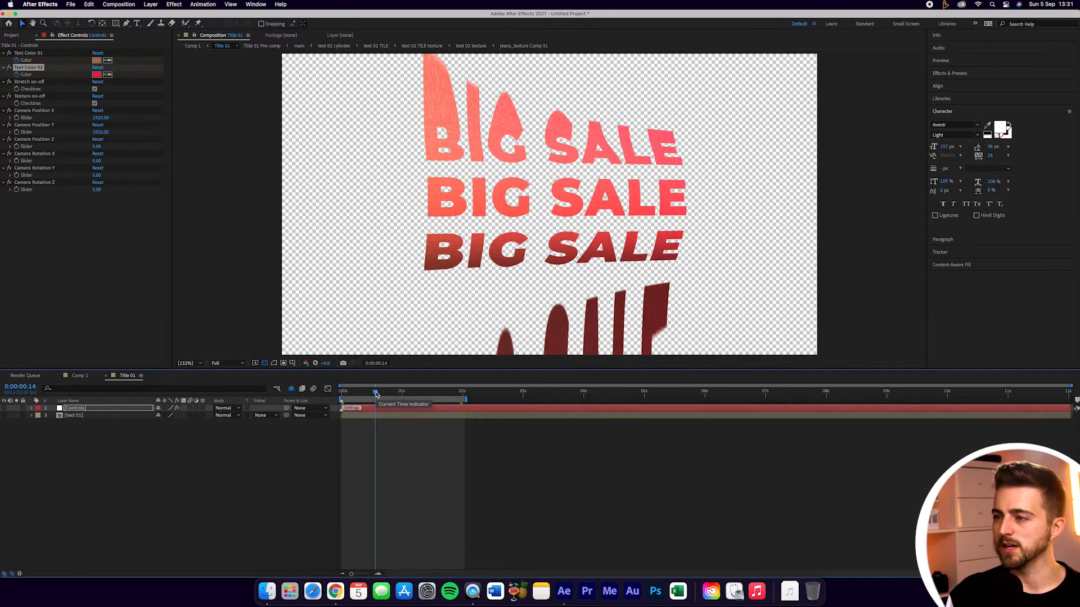
key(space)
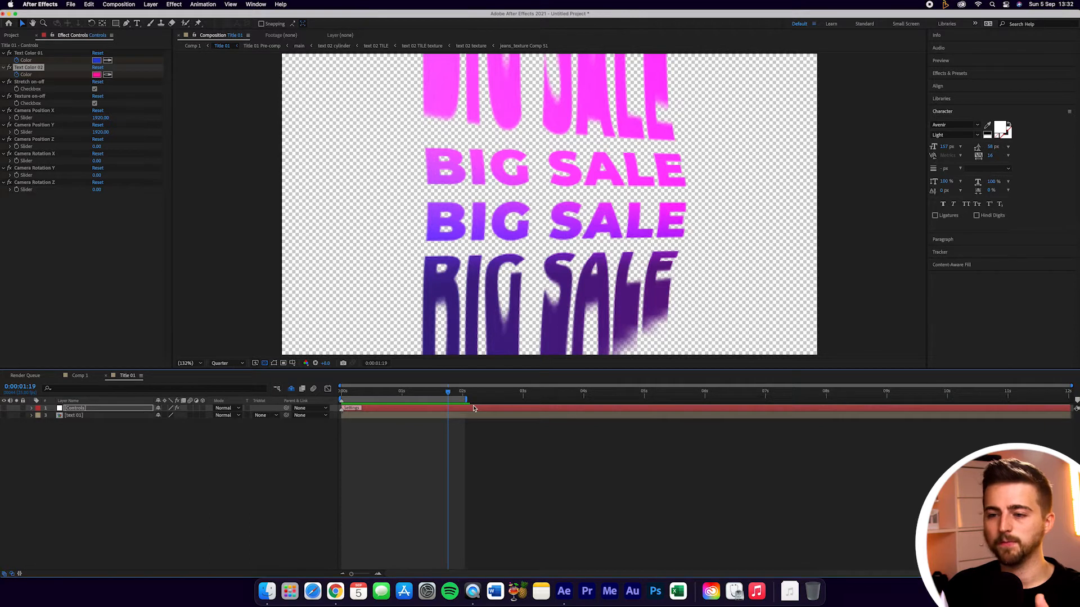
Open the text 01 composition from Title 01 and replace its BIG SALE text with AEJUICE
click(72, 416)
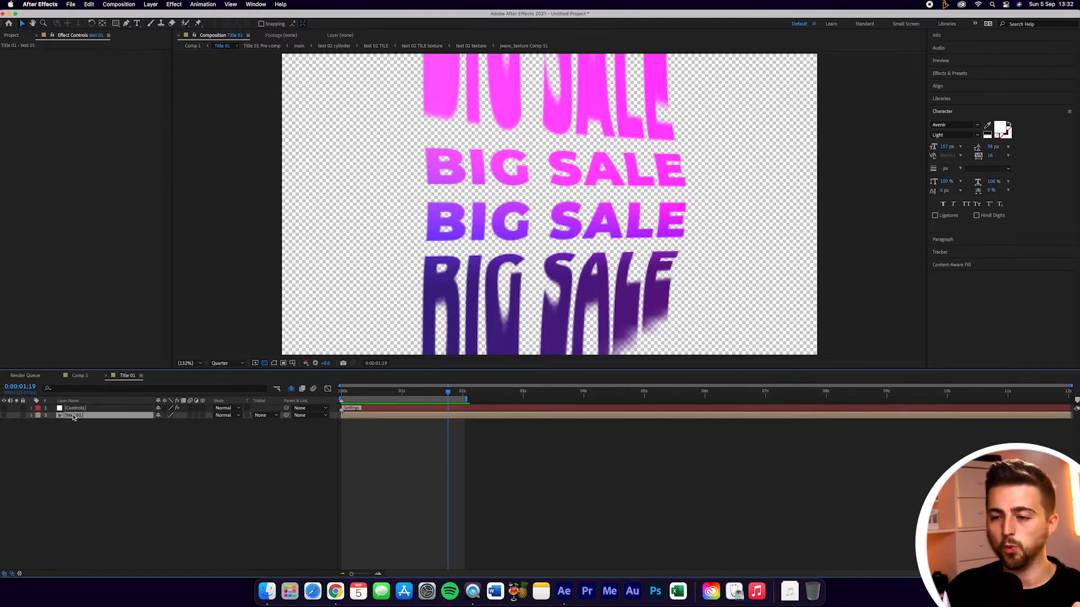
double_click(74, 416)
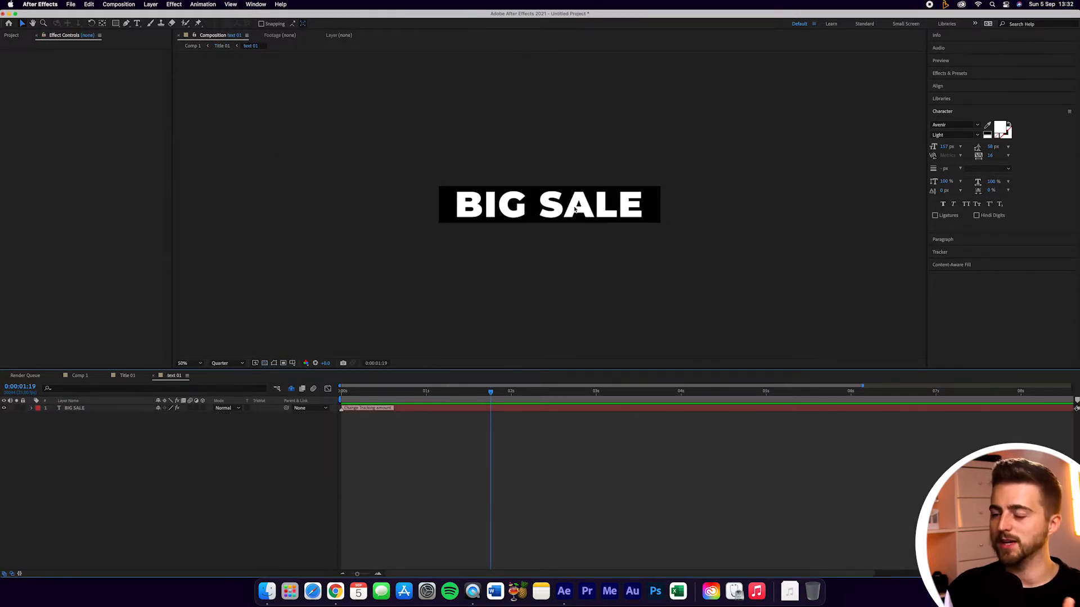
key(slash)
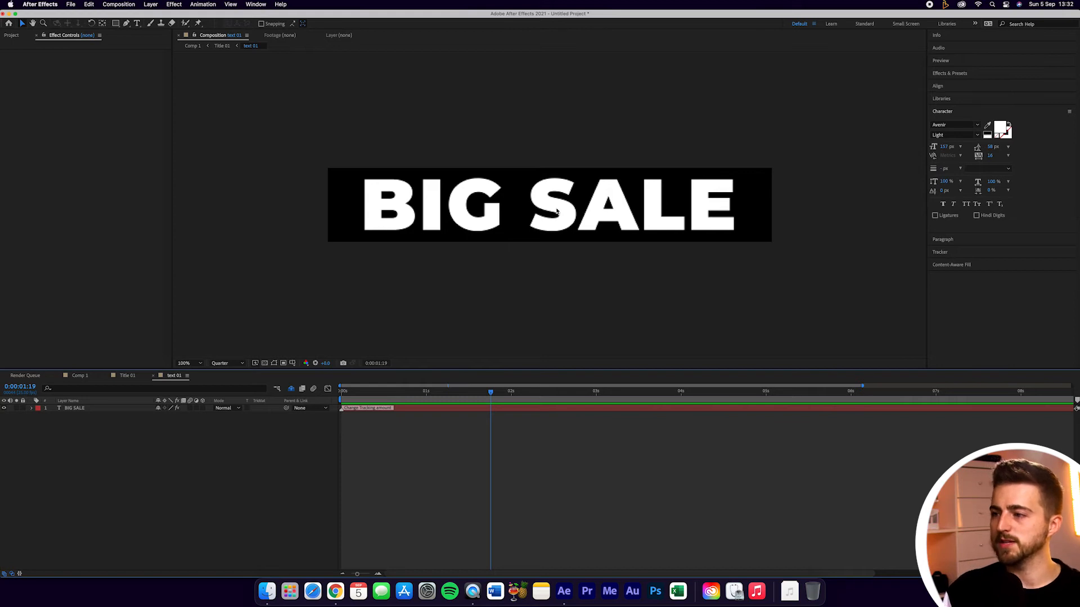
double_click(559, 211)
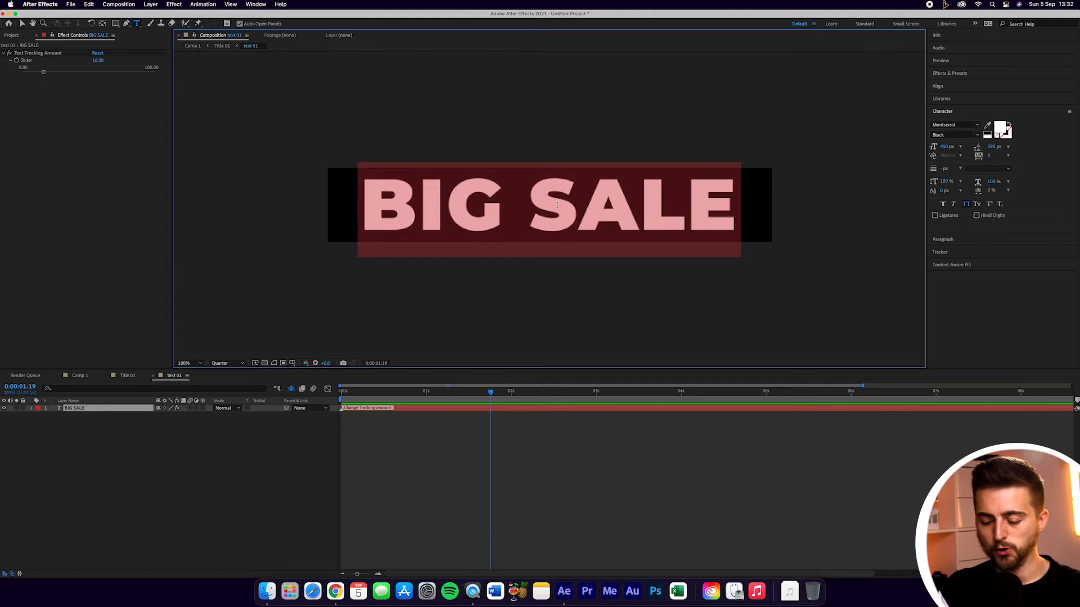
text(AEJUICE)
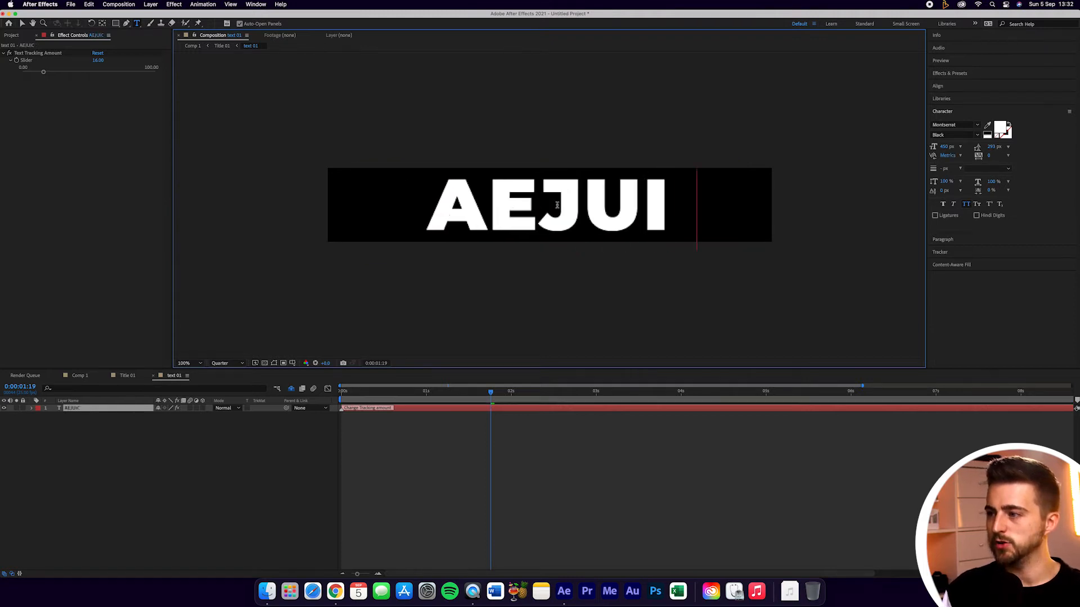
click(454, 419)
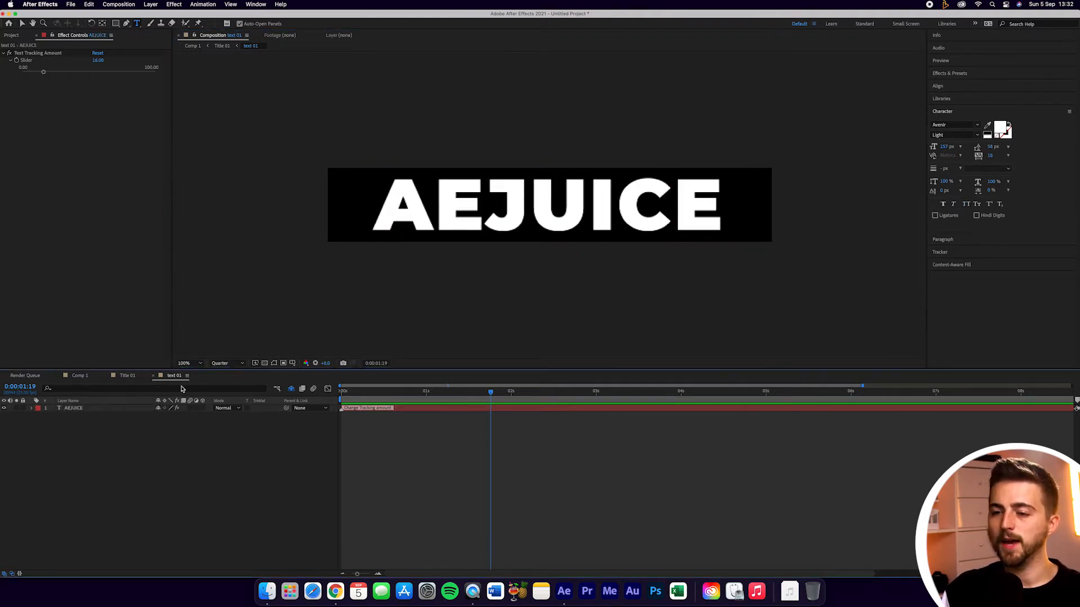
Check the new text in Title 01 and Comp 1, and preview Comp 1 from 0:00:00:00
click(129, 376)
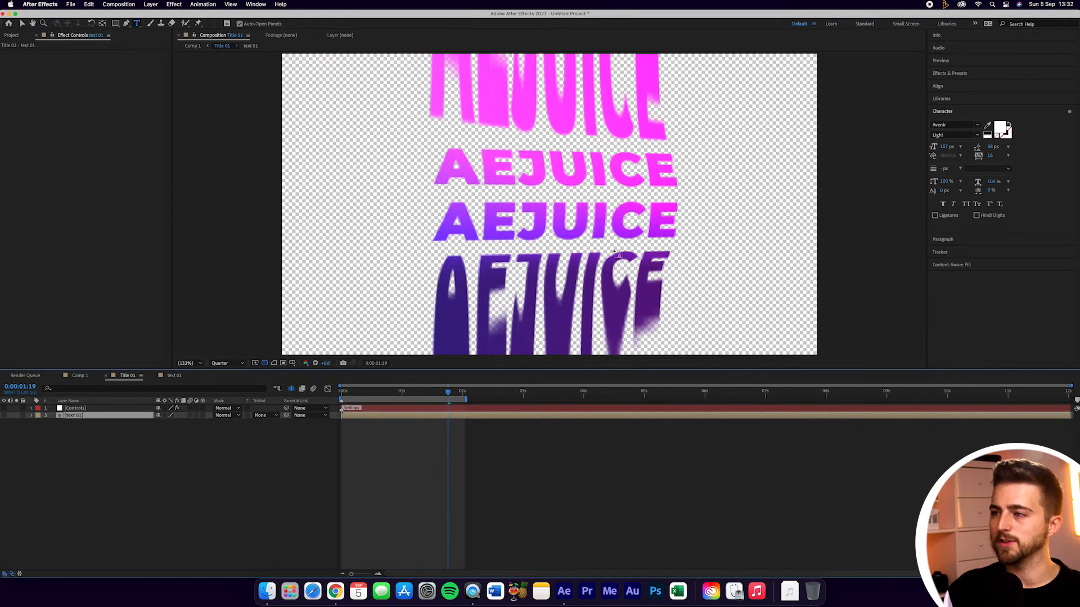
click(77, 376)
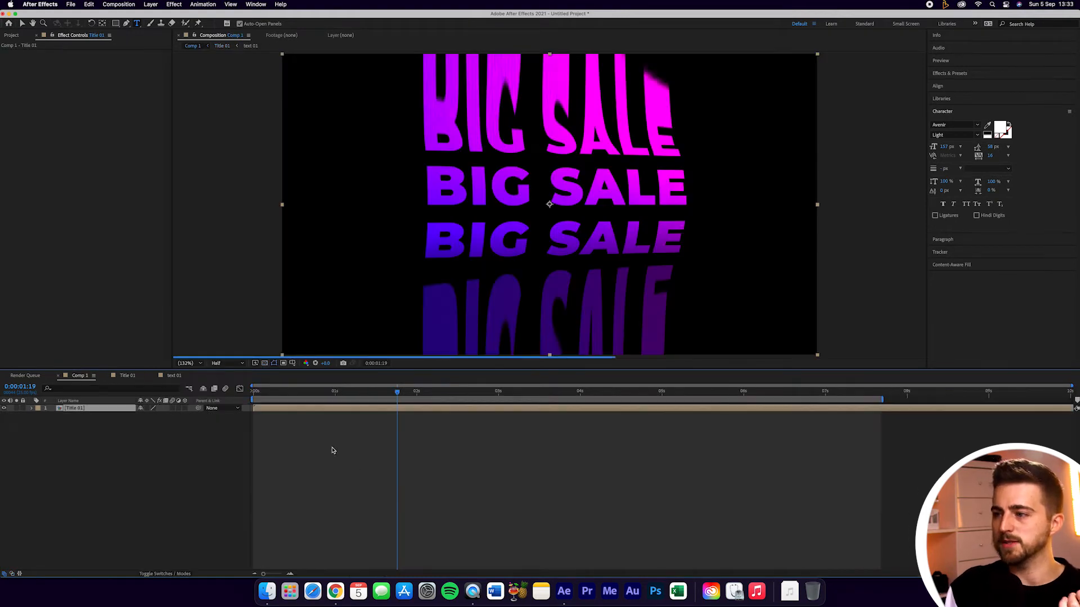
drag(312, 389, 254, 389)
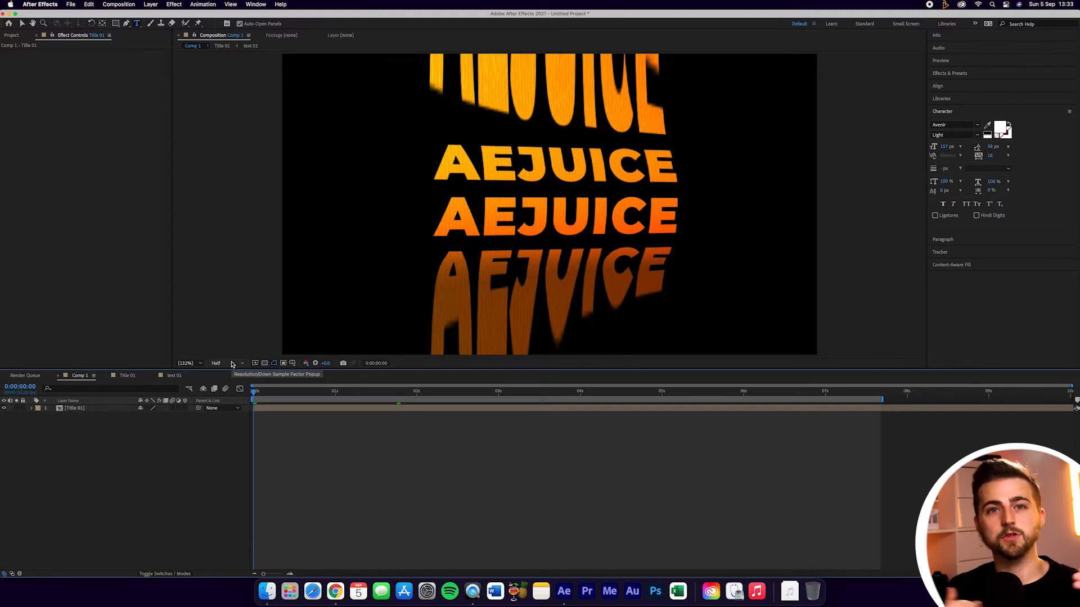
key(space)
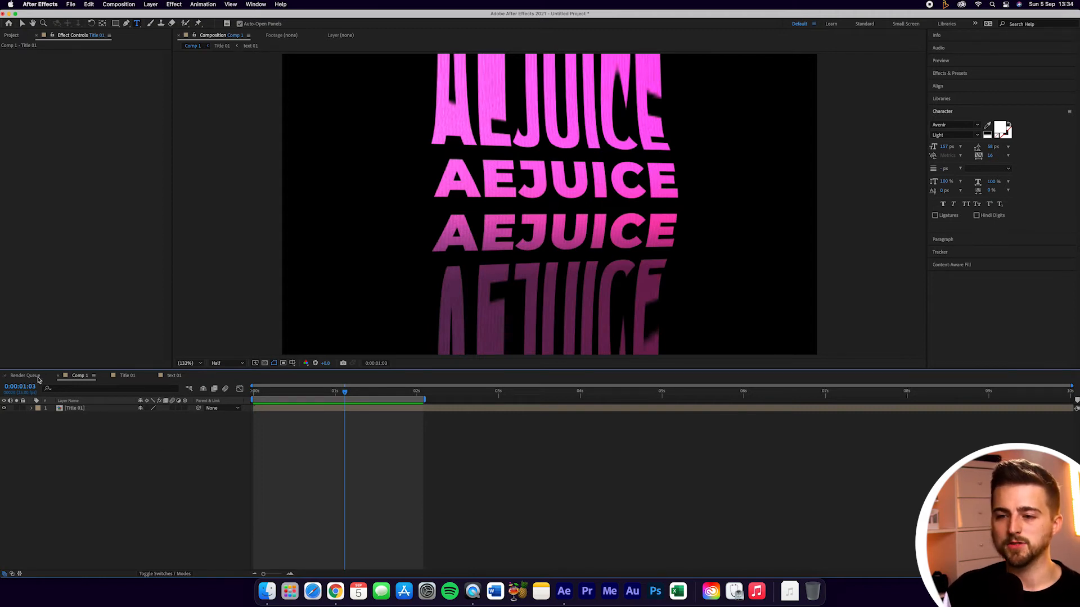
Close the Comp 1 and Title 01 timelines
click(57, 376)
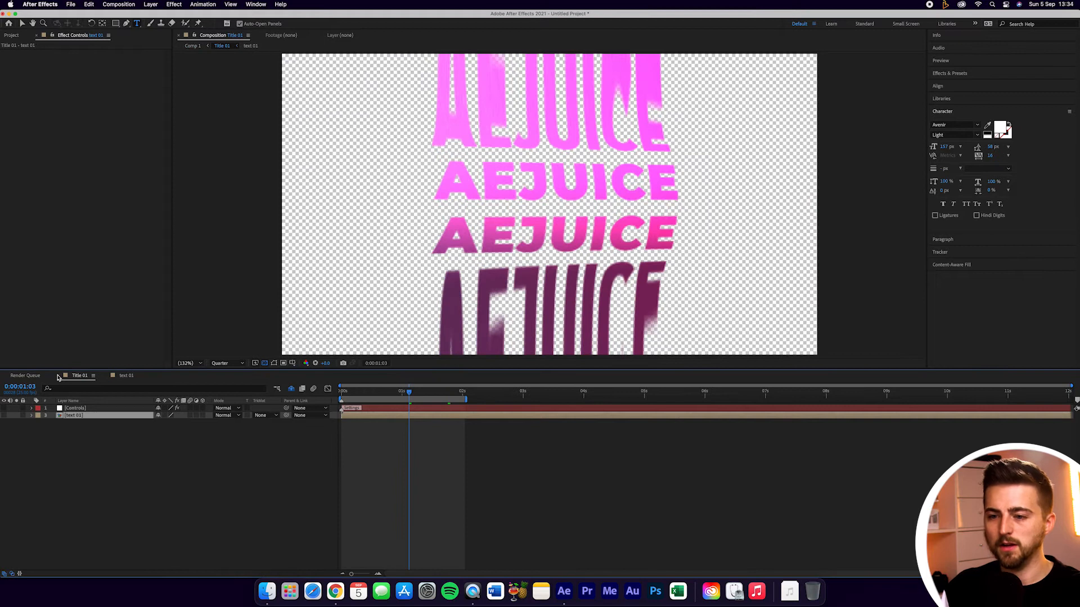
key(Home)
click(58, 376)
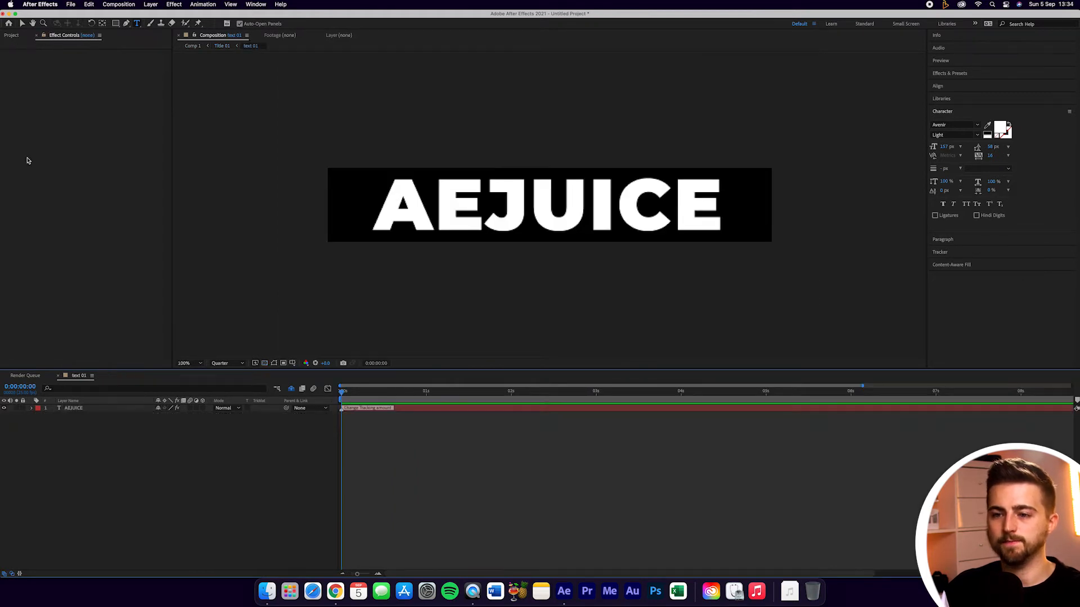
click(58, 376)
Create a new composition with the default settings and fit it to the viewer
key(super+n)
key(Return)
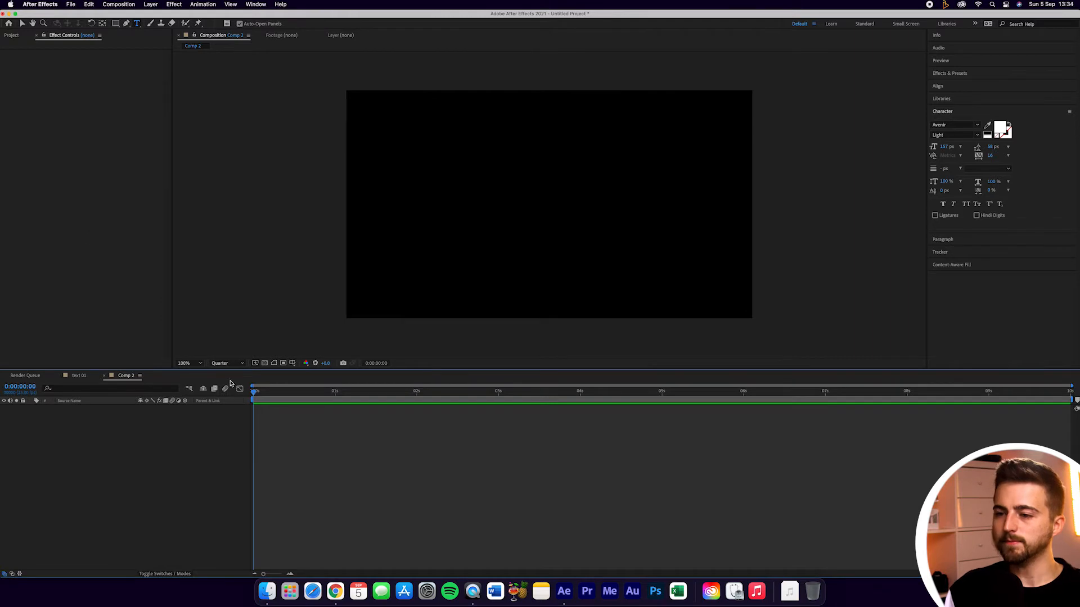
click(200, 363)
click(197, 373)
Open AEJuice Pack Manager 4 and browse the Cyberpunk HUD pack to its Text Animations folder
click(256, 3)
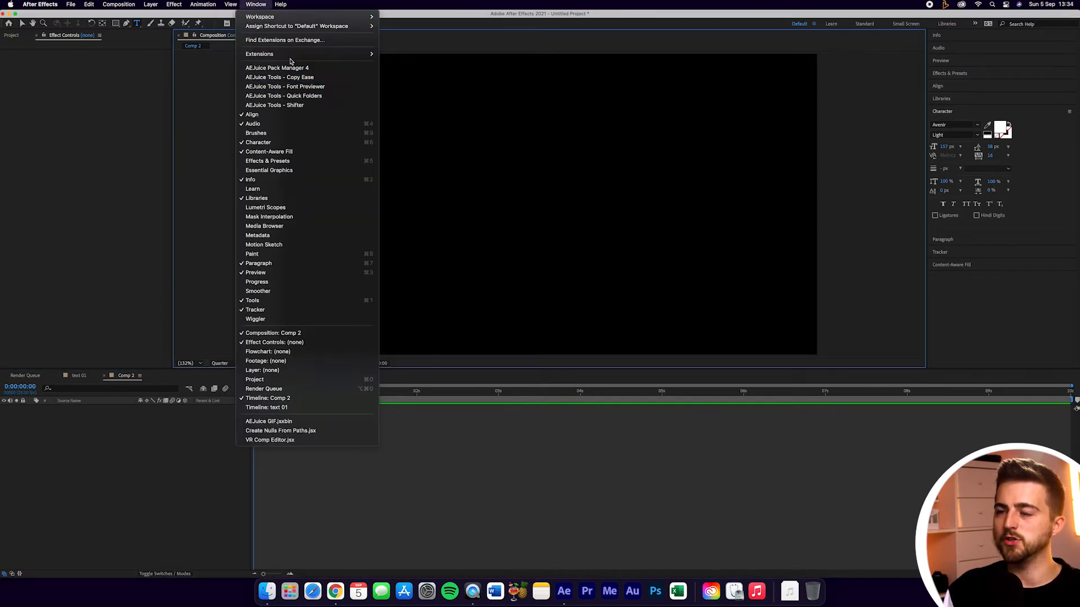
click(289, 68)
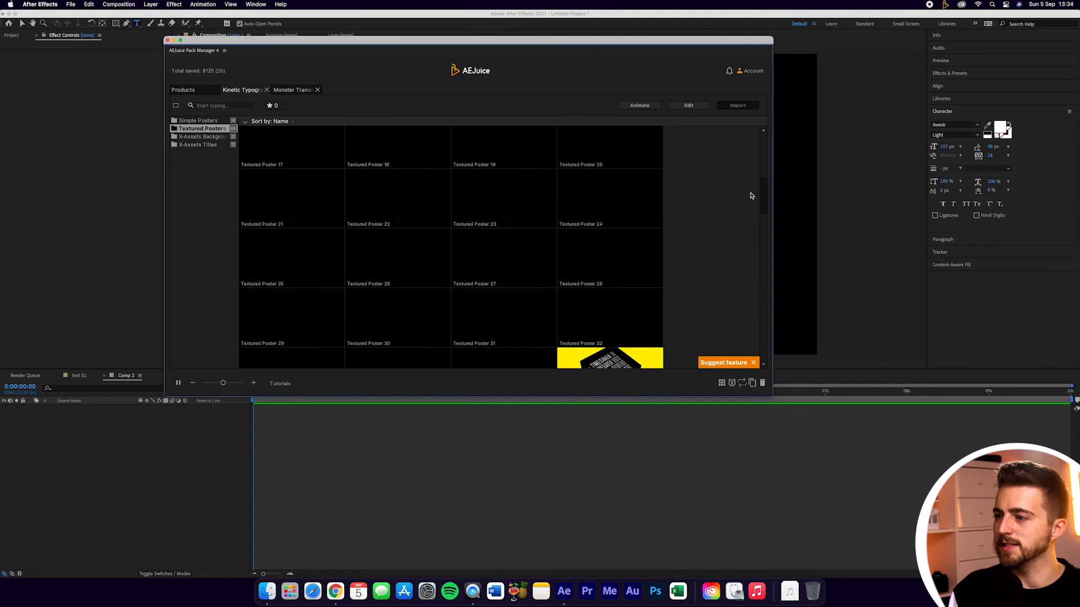
click(191, 91)
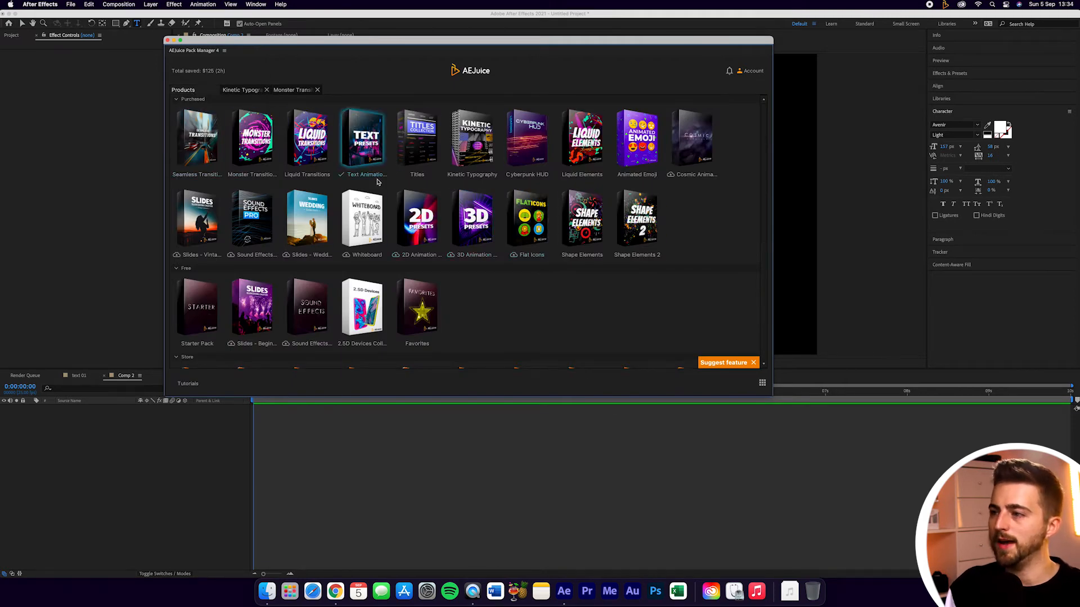
click(535, 145)
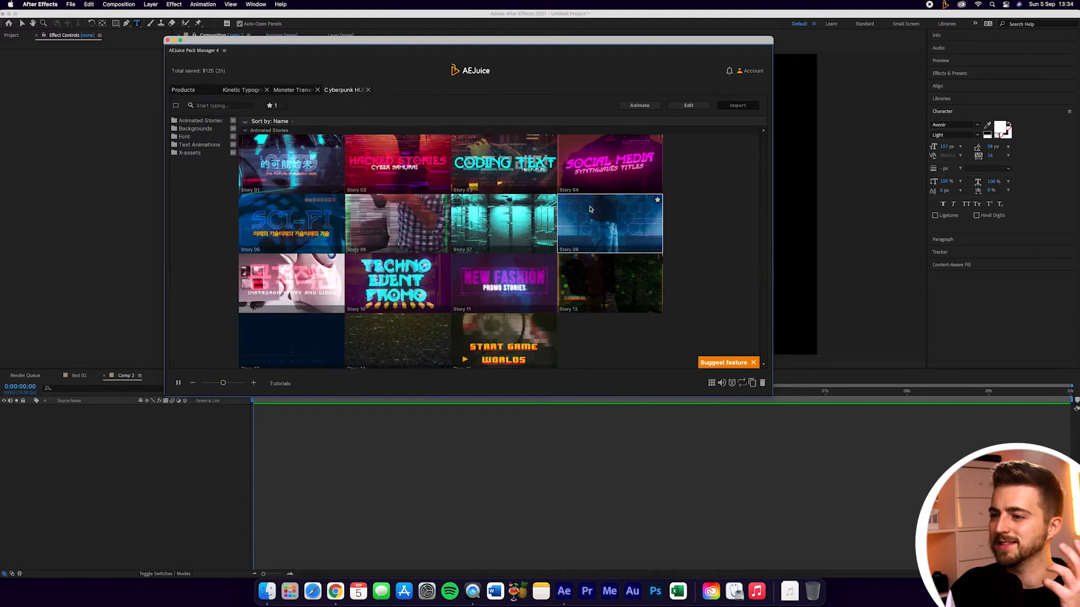
drag(763, 135, 742, 265)
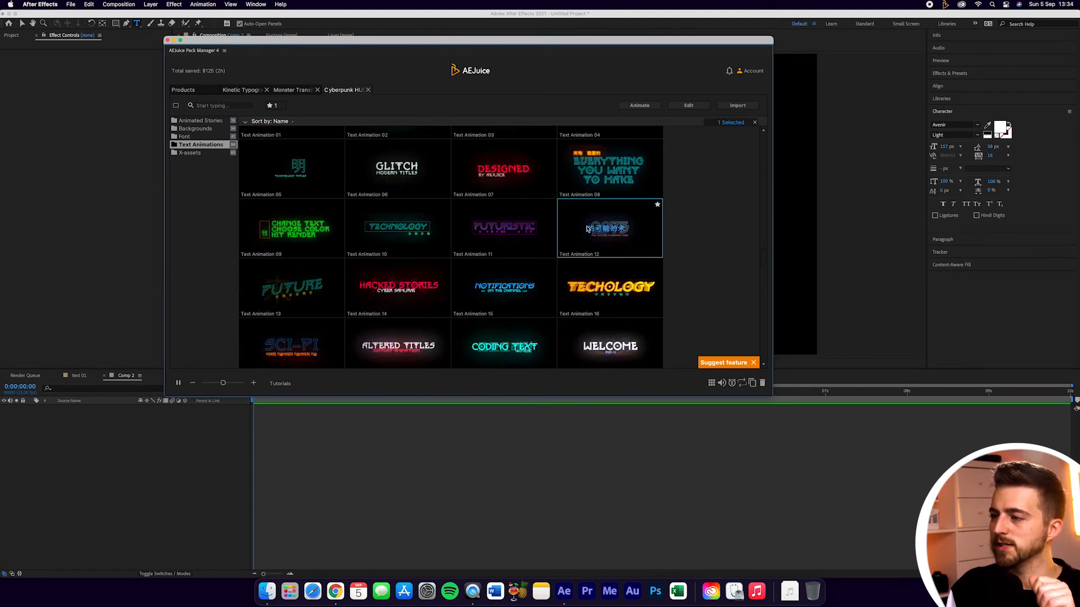
Import Text Animation 12 into the new composition, close the pack manager and preview the animation
double_click(601, 235)
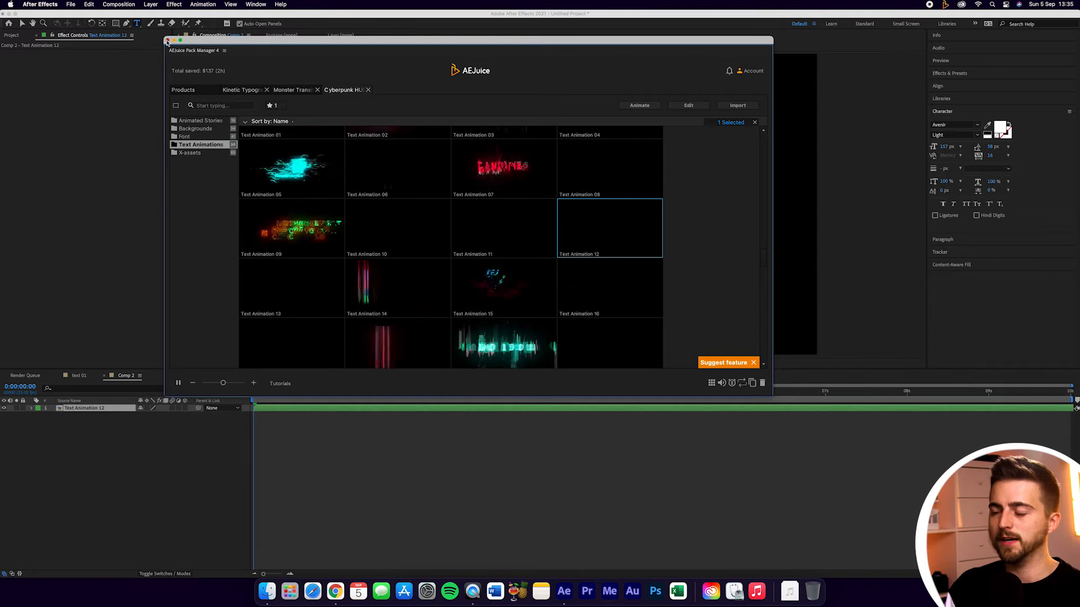
click(168, 41)
key(space)
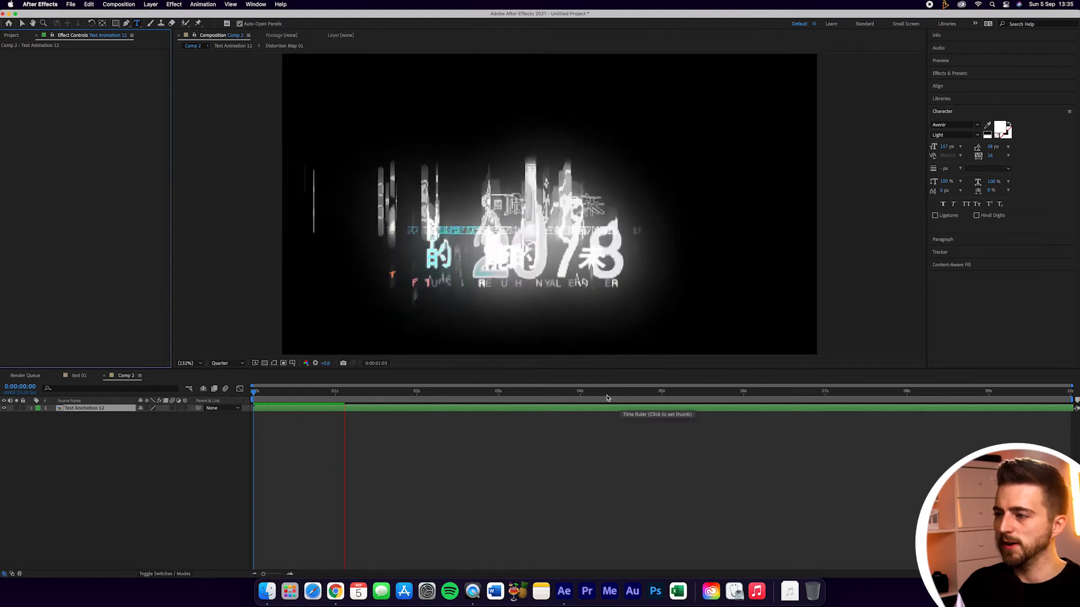
key(space)
Open the Text Animation 12 composition and reveal its shy layers in the timeline
click(92, 411)
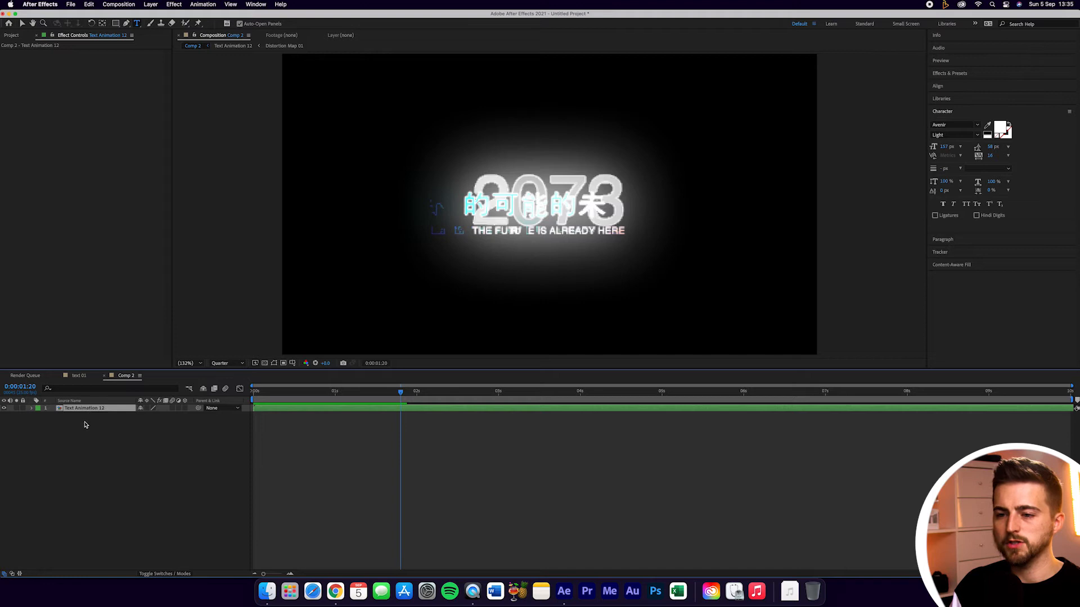
double_click(79, 409)
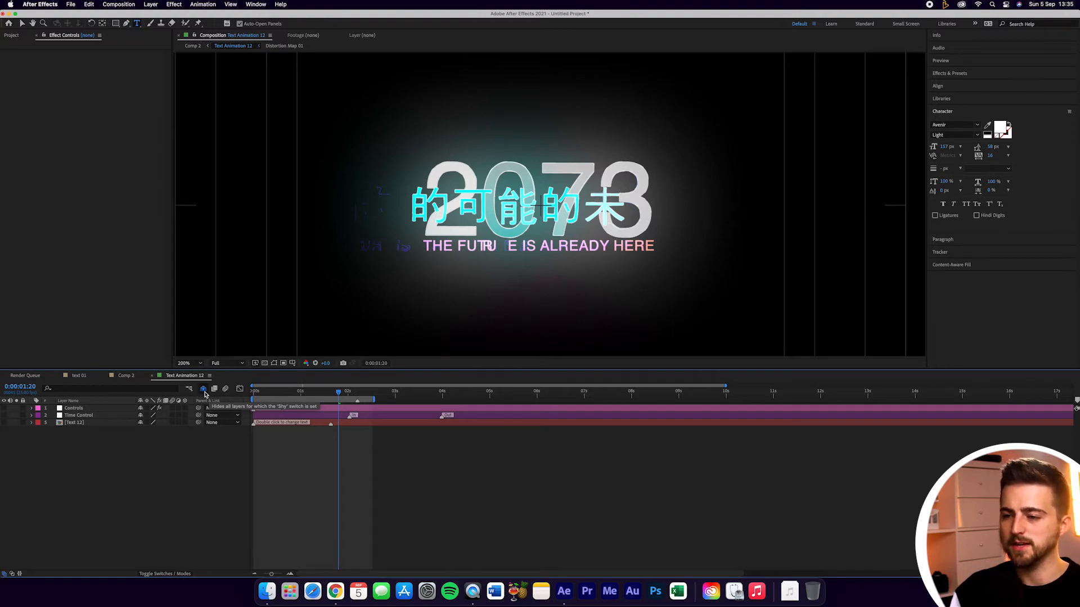
click(205, 393)
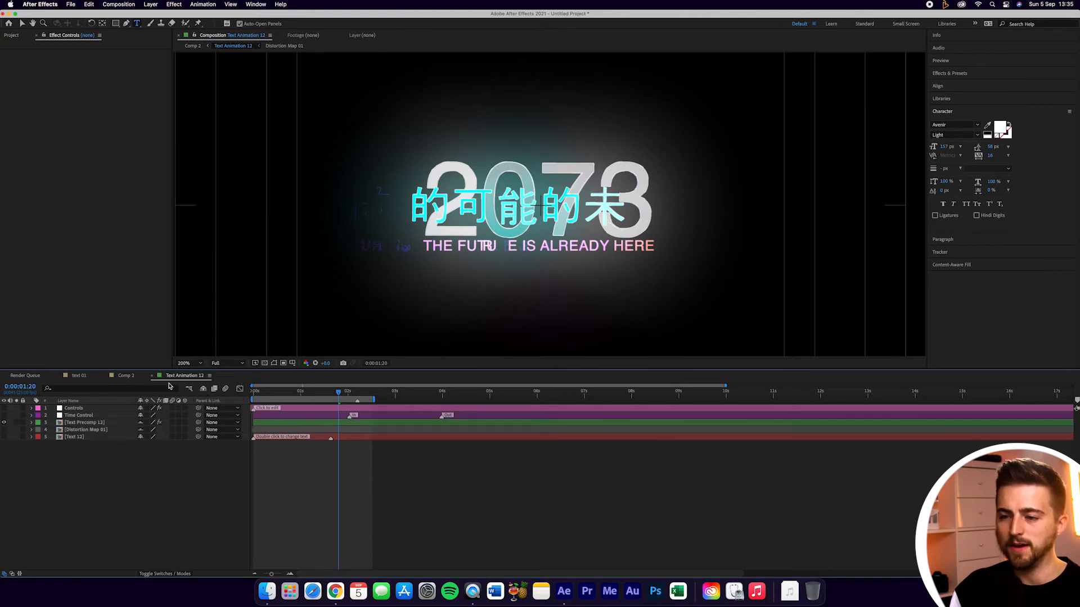
click(203, 389)
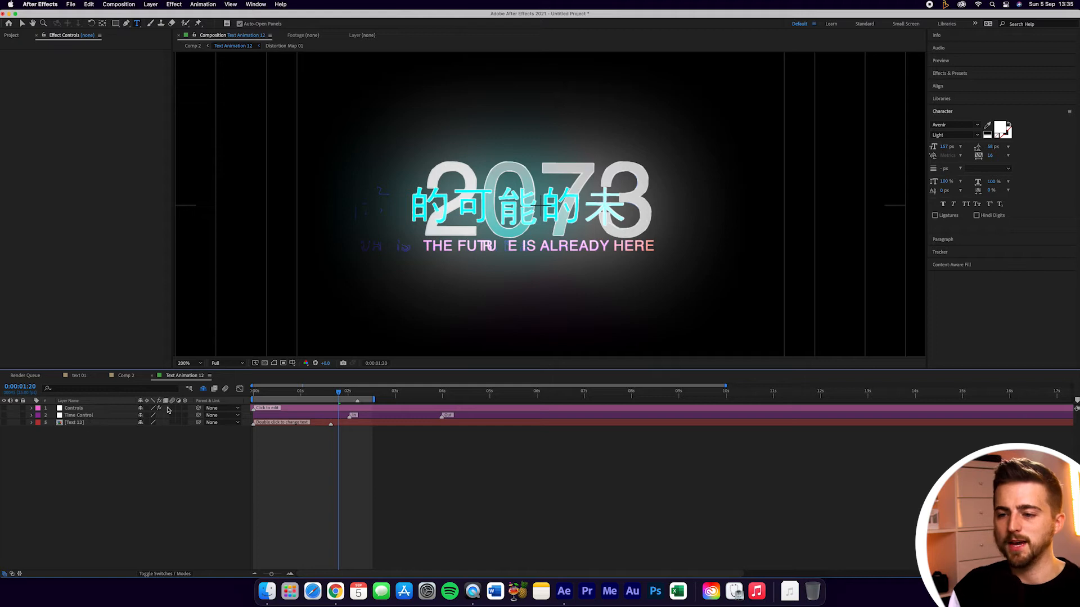
click(203, 389)
Inspect the Text Precomp 12, Text 12 and Distortion Map 01 layers one after another
click(92, 423)
click(95, 437)
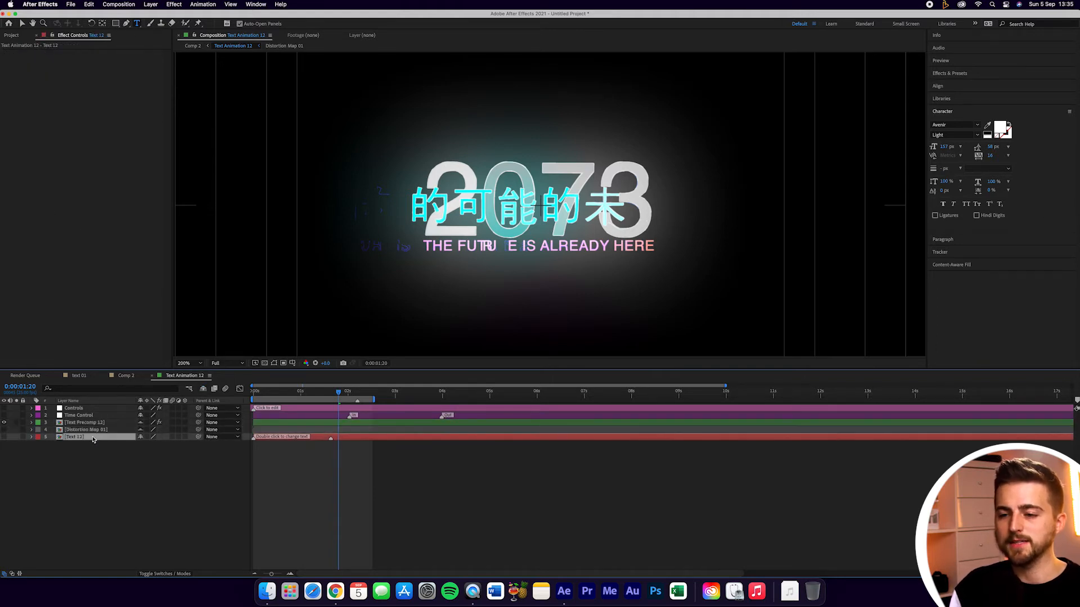
click(94, 430)
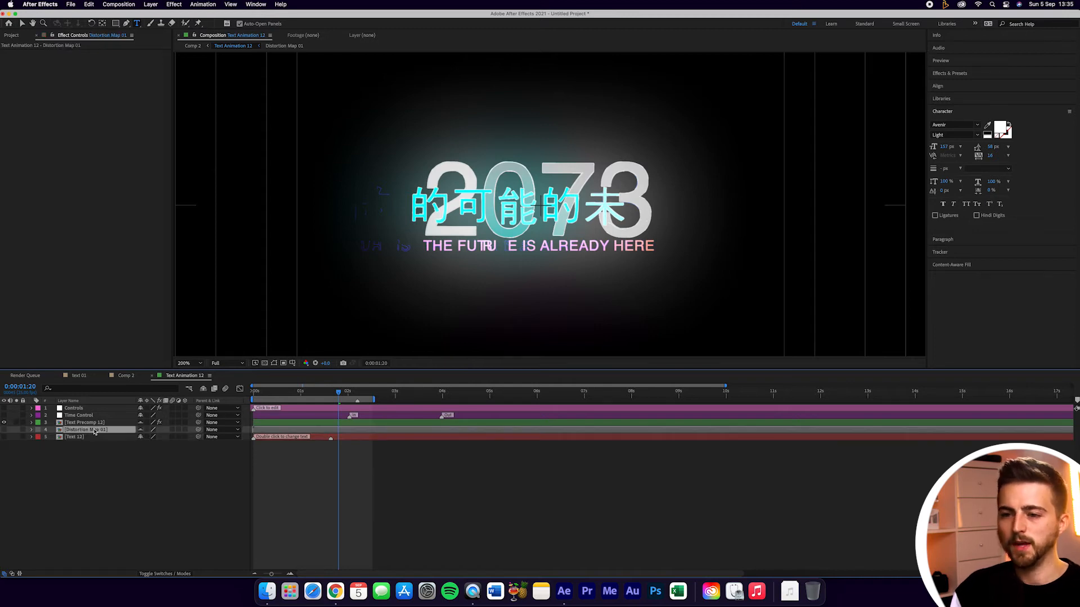
Set the Controls layer's Glitch Color HUE angle to 205° and accept ECFFFE for Text Color 01
click(71, 409)
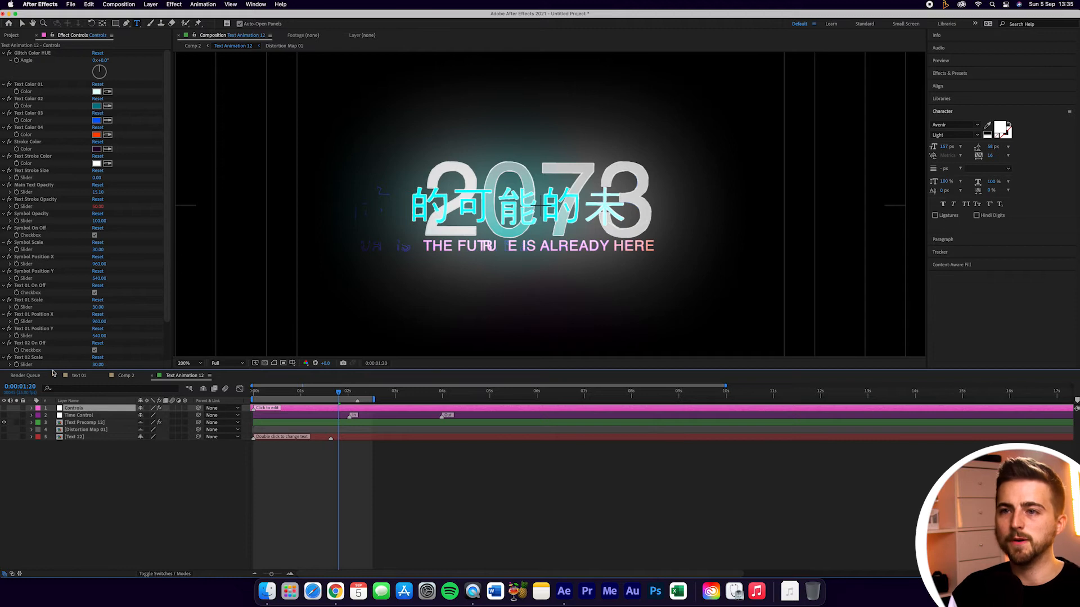
drag(104, 70, 88, 95)
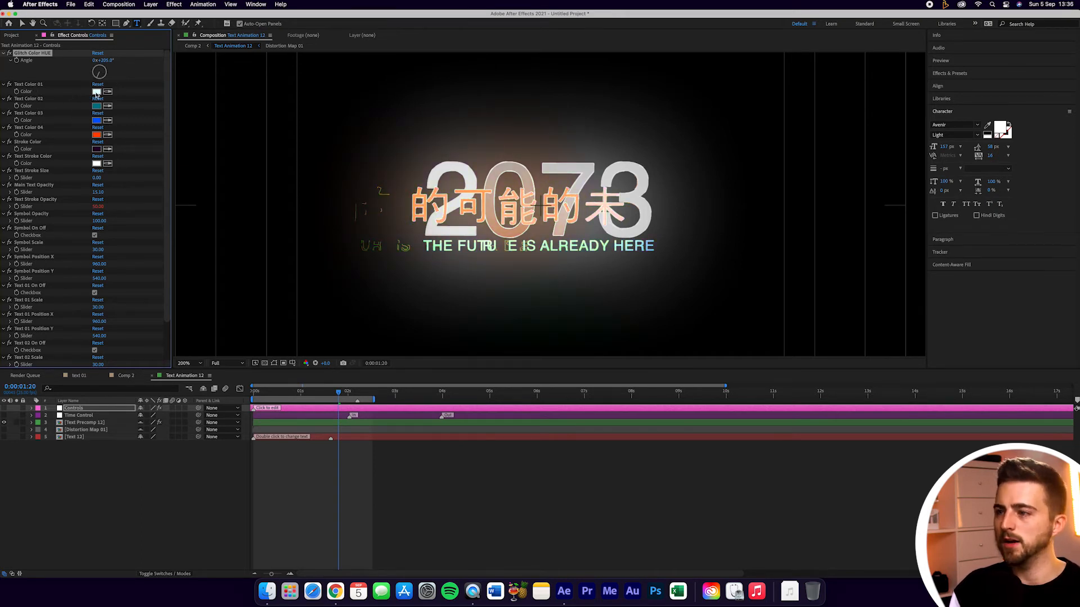
click(96, 93)
drag(422, 273, 380, 229)
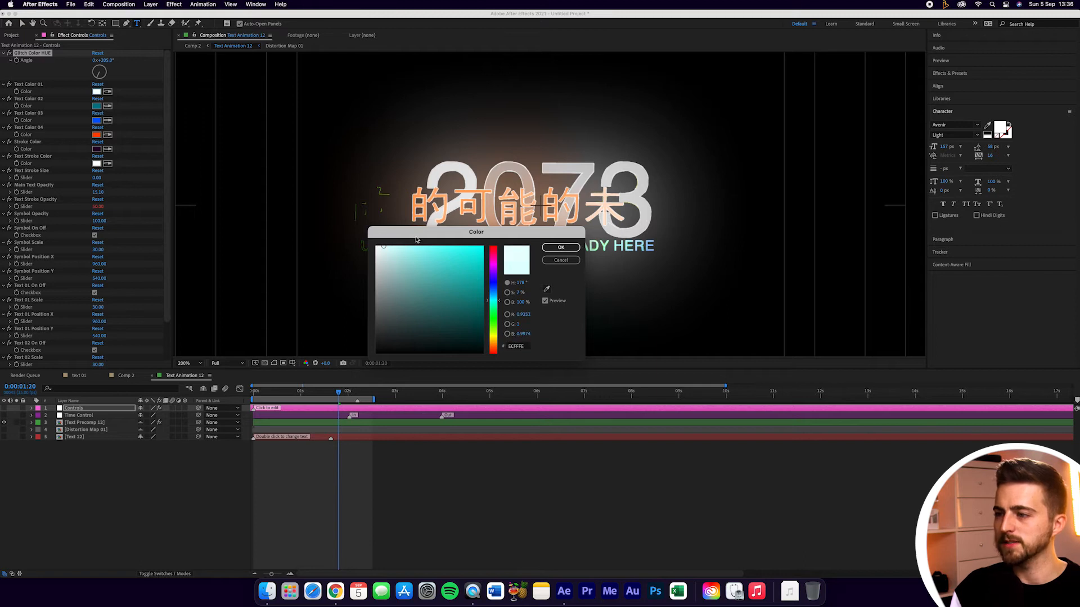
click(561, 247)
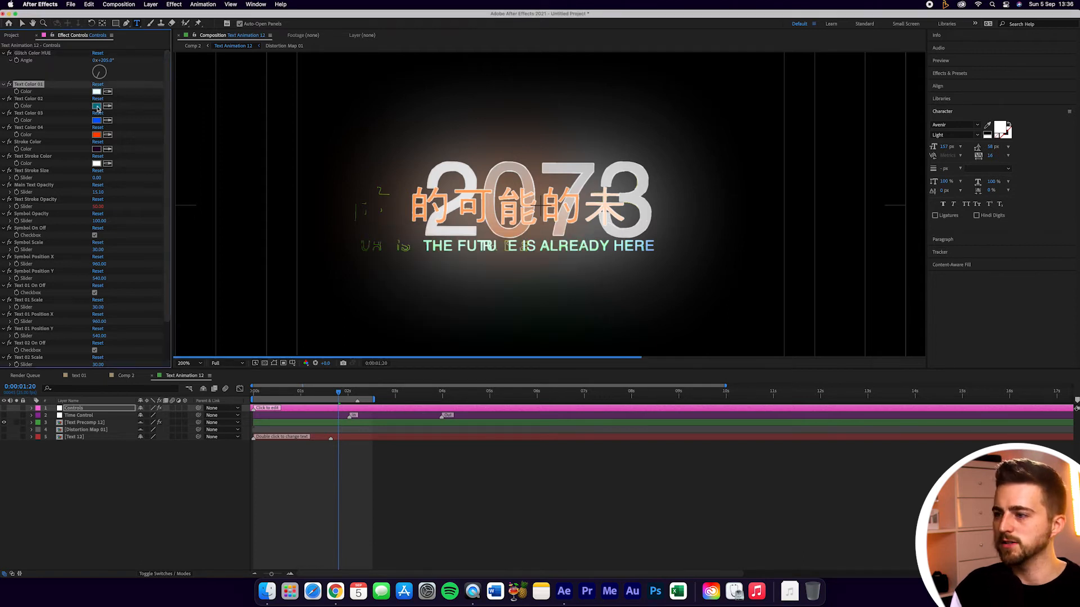
Change Text Color 02 of the Controls layer to an orange tone
click(96, 106)
drag(493, 349, 493, 341)
drag(466, 254, 467, 258)
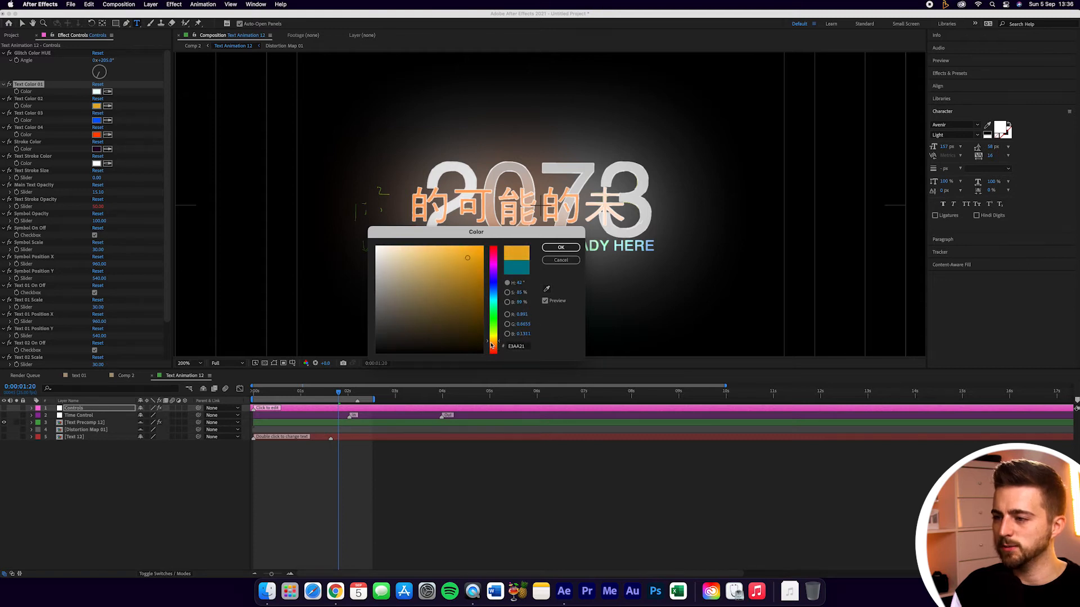
drag(491, 344, 493, 349)
click(558, 249)
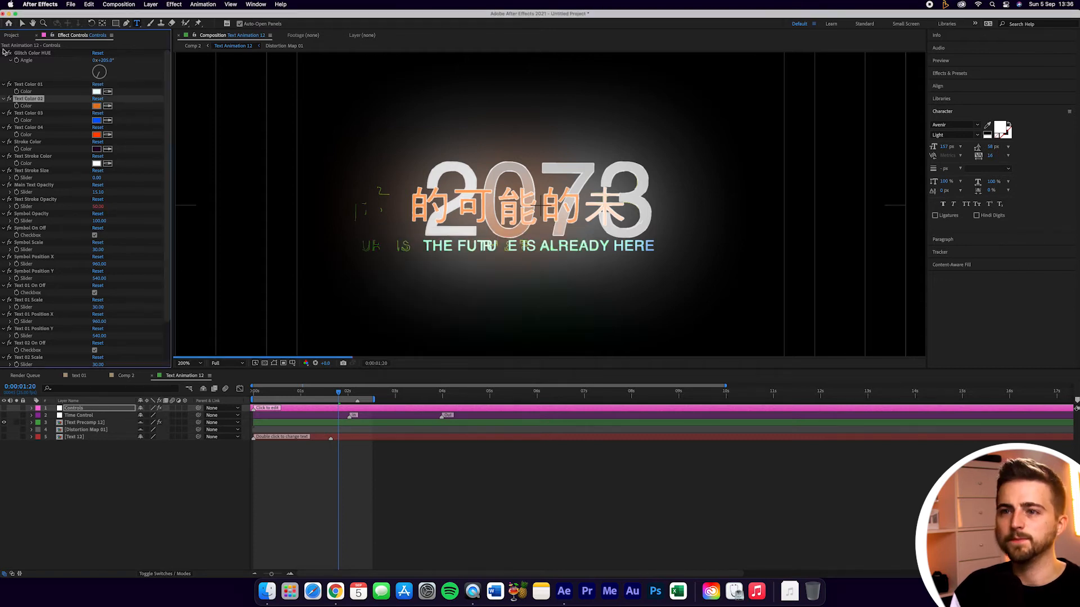
Go through the Text Color 03 and Stroke Color effects and set the Text Stroke Size slider to 2
click(41, 114)
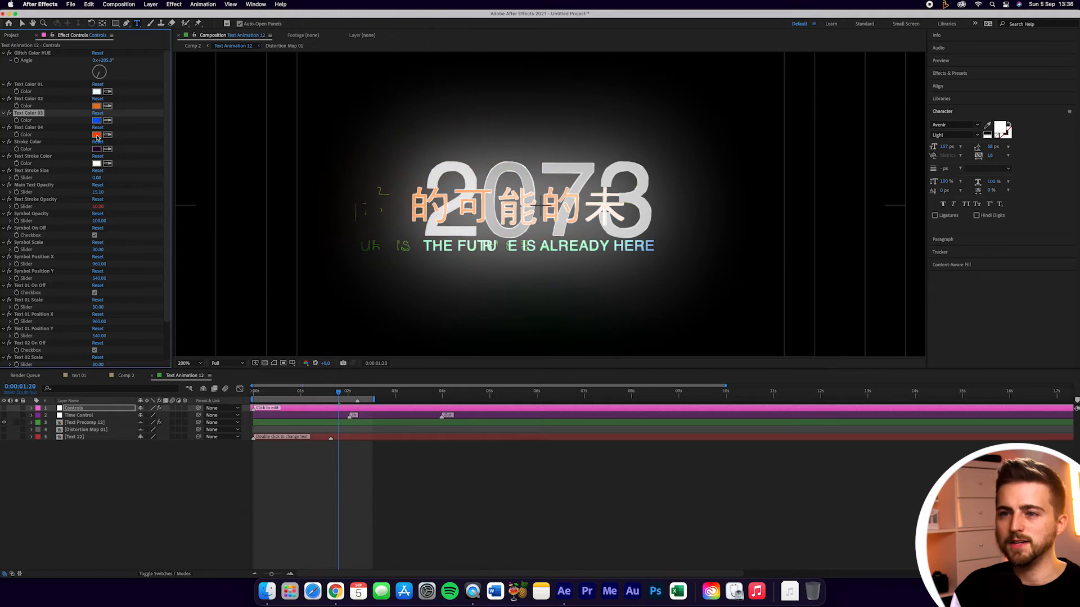
click(34, 142)
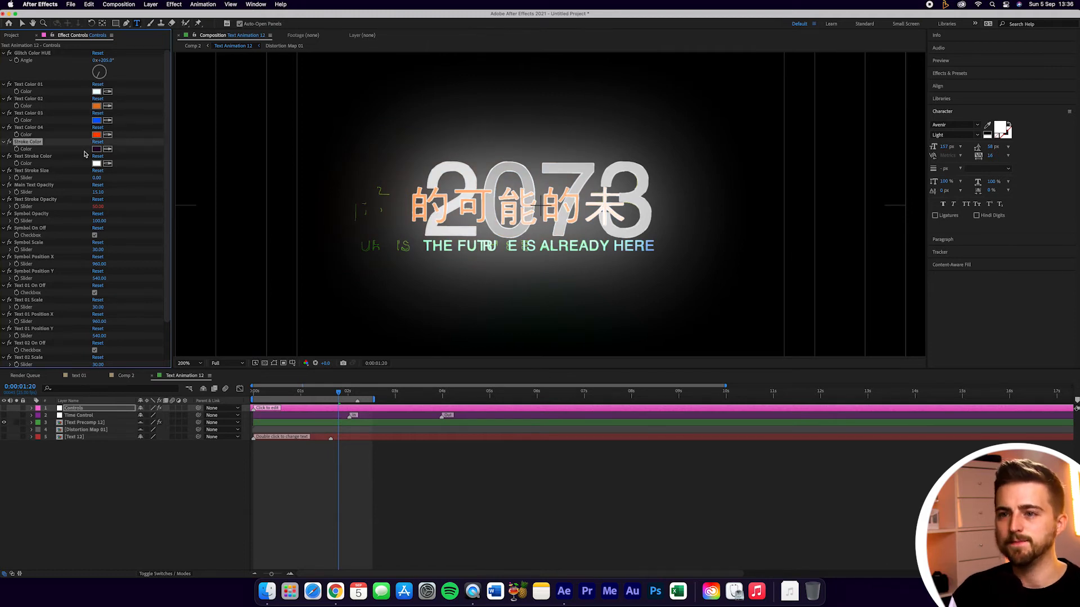
click(44, 171)
drag(97, 178, 106, 179)
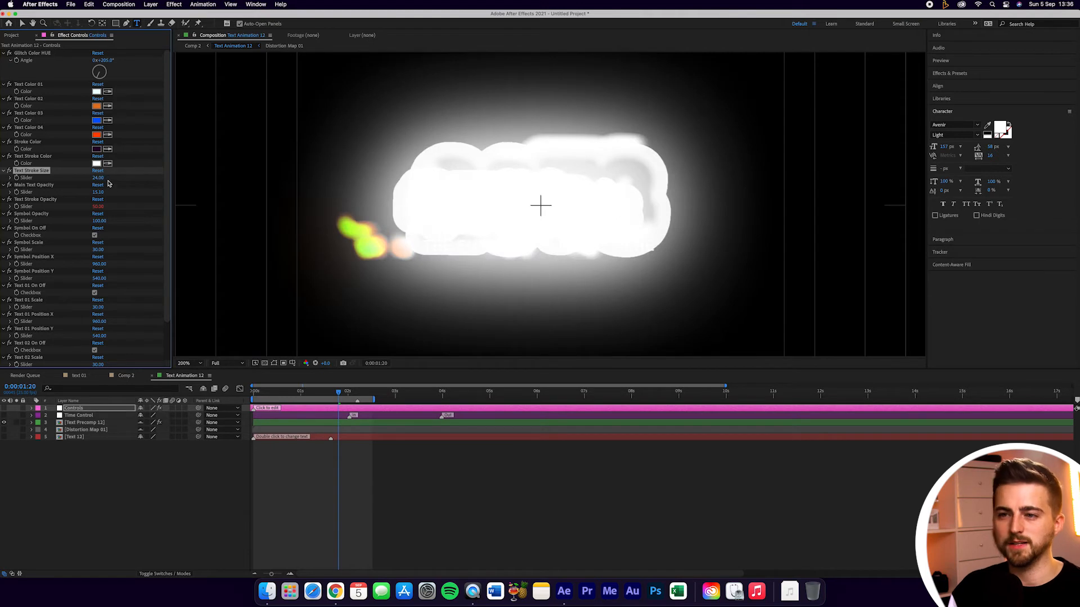
mouse_move(100, 180)
mouse_down()
mouse_move(83, 179)
mouse_move(95, 180)
mouse_up()
click(99, 178)
text(2)
click(130, 179)
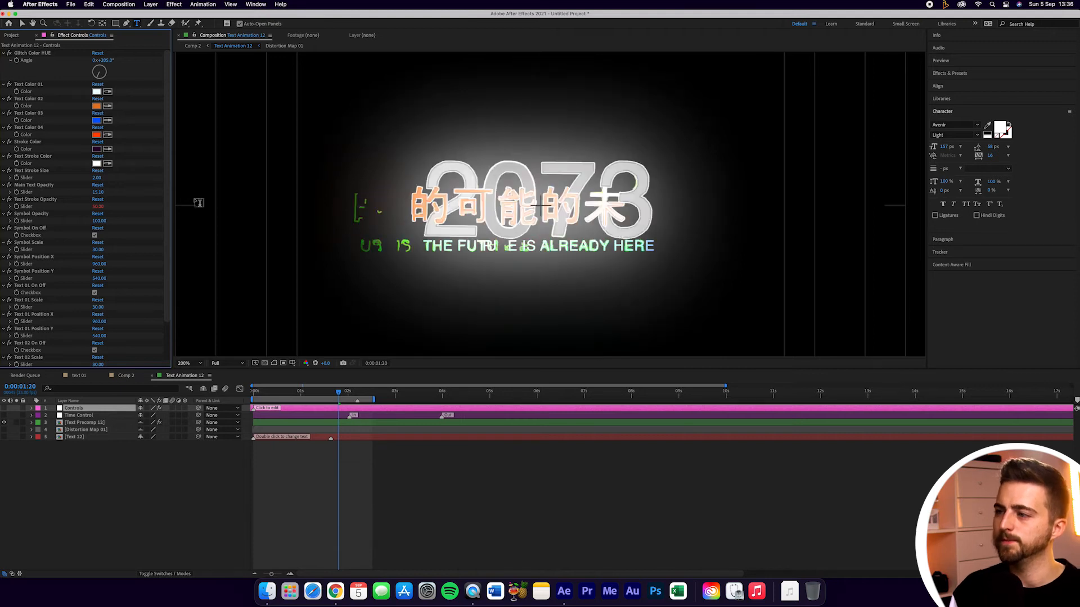
Retime the Time Control layer by moving its Out marker to just after 4 s and its In marker to just before 2 s
scroll(142, 202, down, 3)
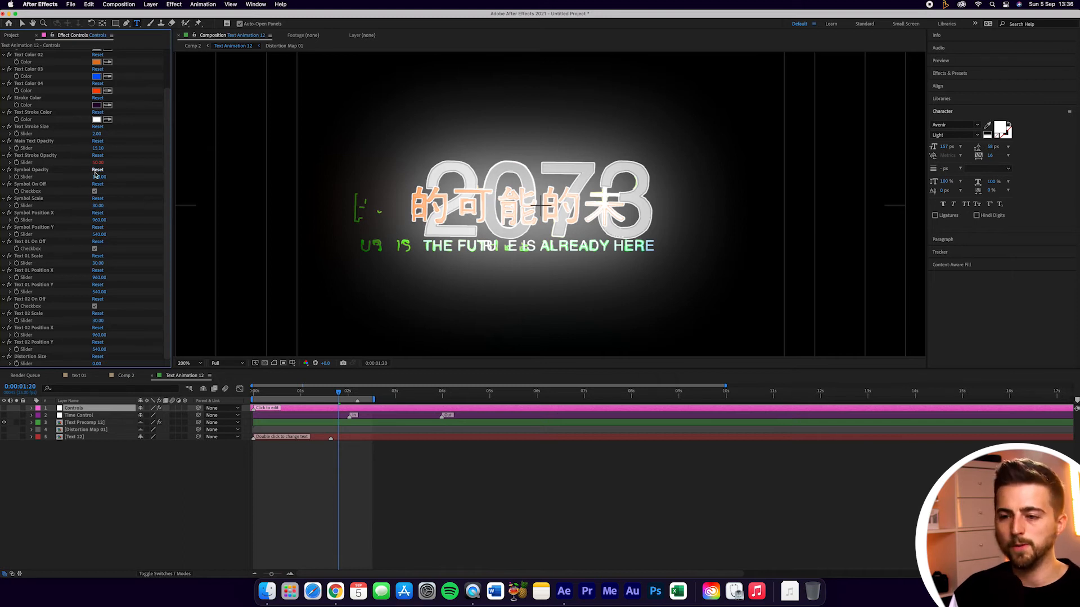
click(81, 417)
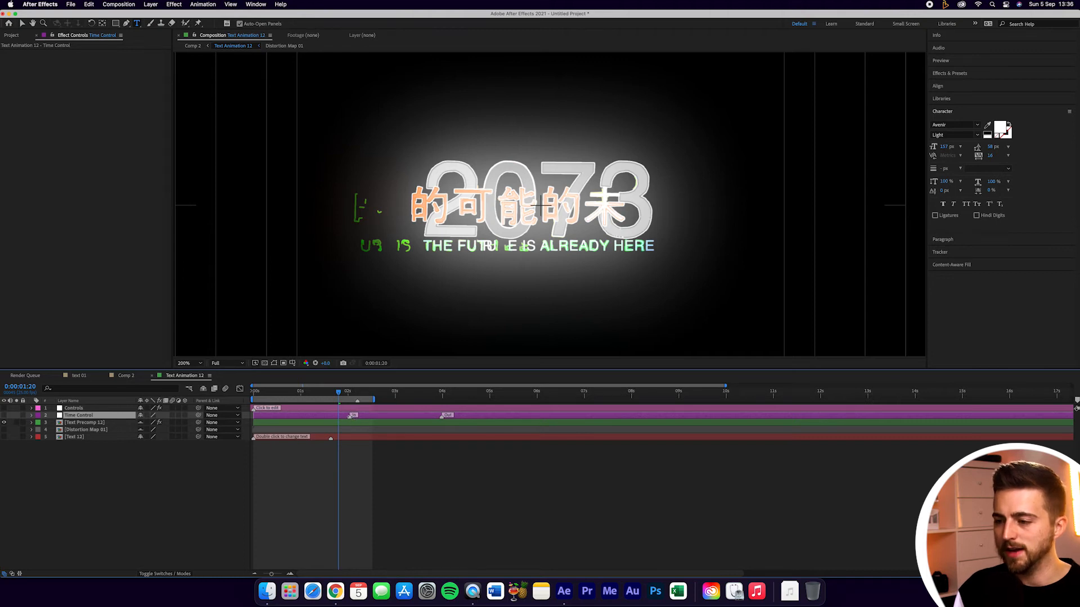
mouse_move(444, 417)
mouse_down()
mouse_move(495, 416)
mouse_move(452, 417)
mouse_up()
drag(352, 417, 339, 417)
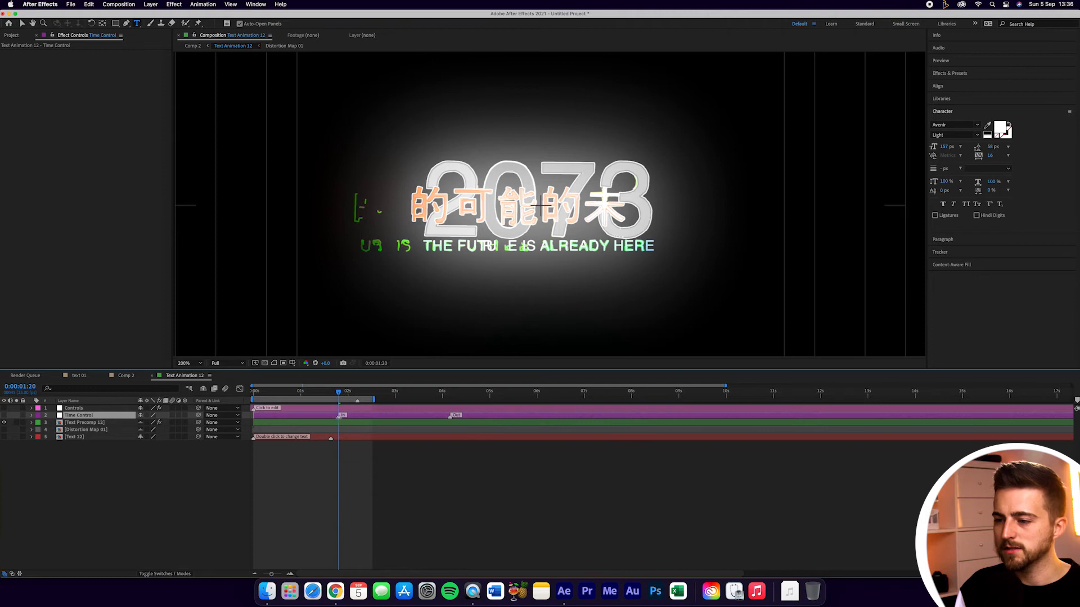
mouse_move(340, 393)
mouse_down()
mouse_move(373, 416)
mouse_move(402, 417)
mouse_up()
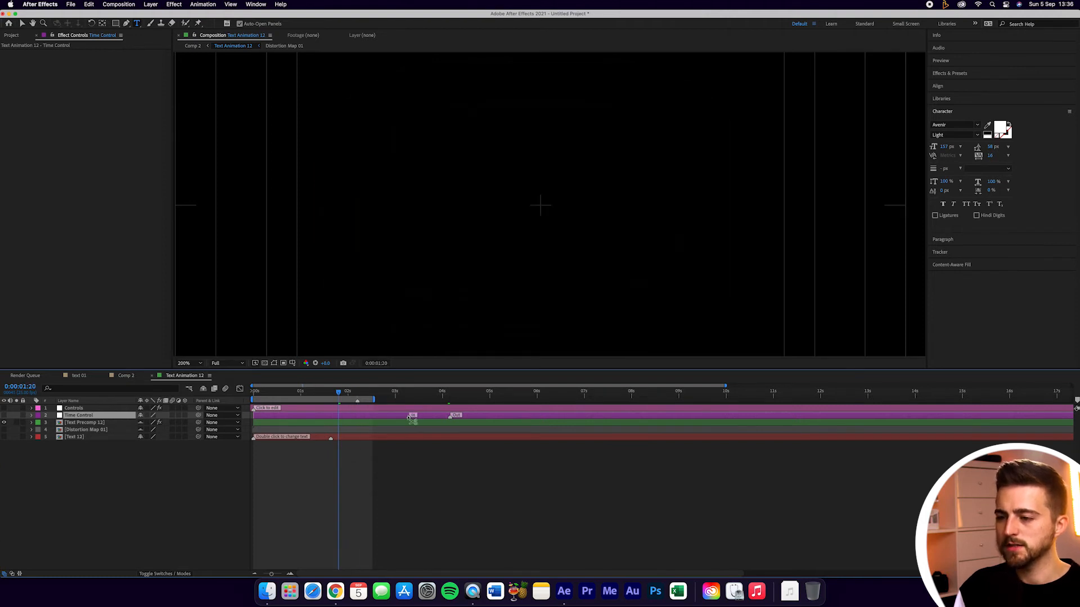
key(super+z)
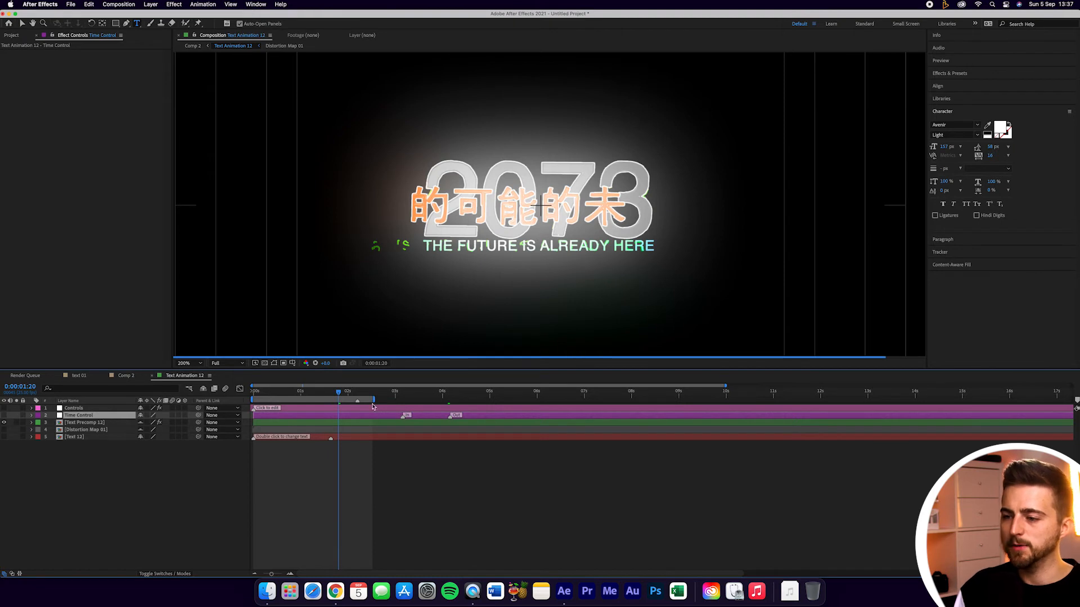
mouse_move(337, 392)
mouse_down()
mouse_move(424, 392)
mouse_move(338, 392)
mouse_up()
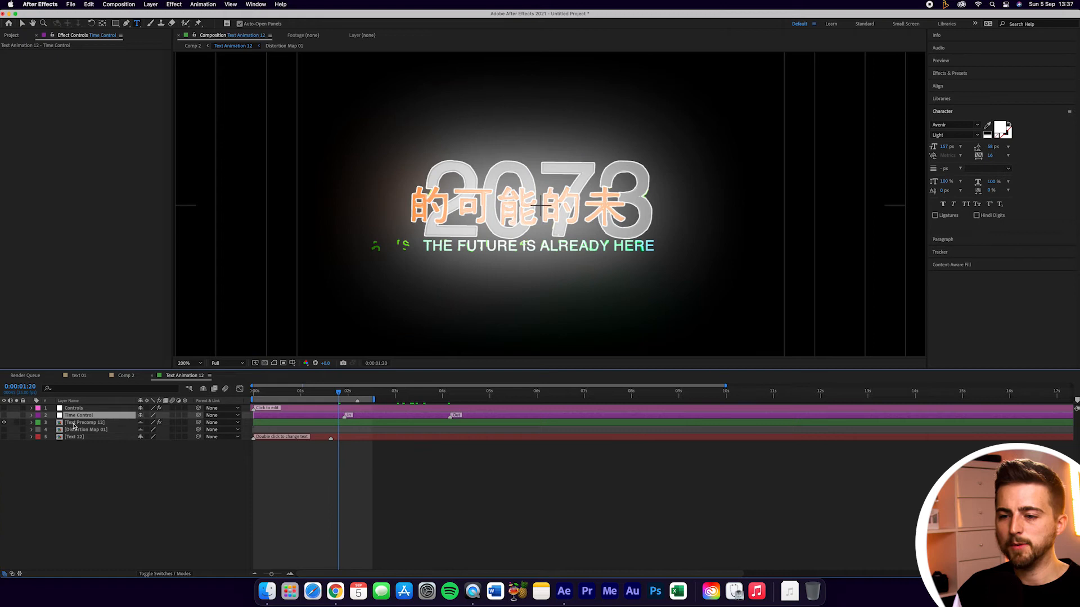
Inspect the Displacement Map, Glow and Color Balance (HLS) effects on Text Precomp 12, including Glow's Color A, plus the Distortion Map 01 and Text 12 layers
click(86, 423)
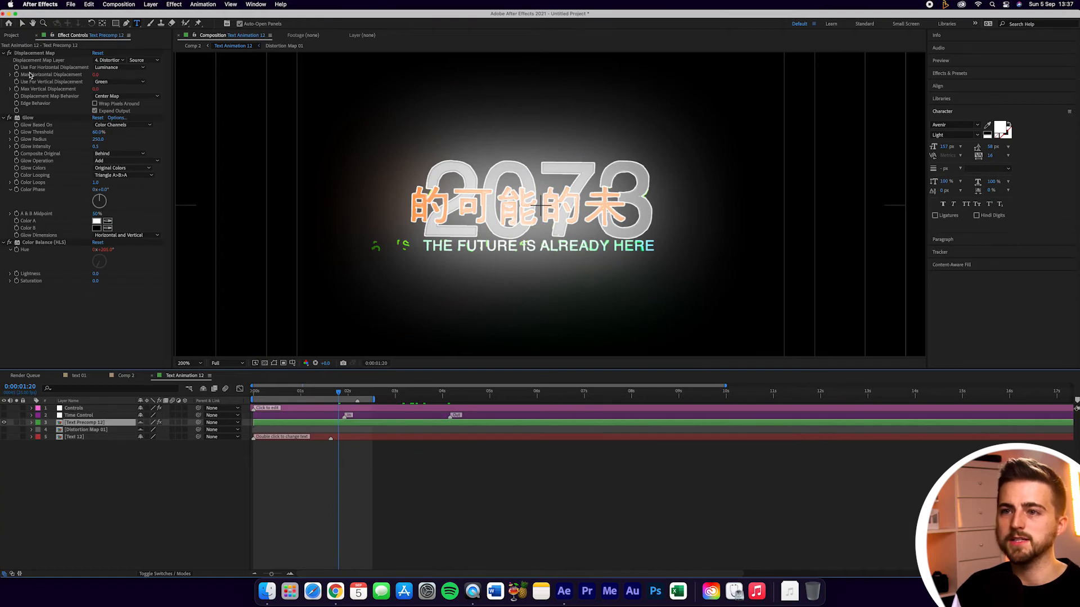
click(27, 119)
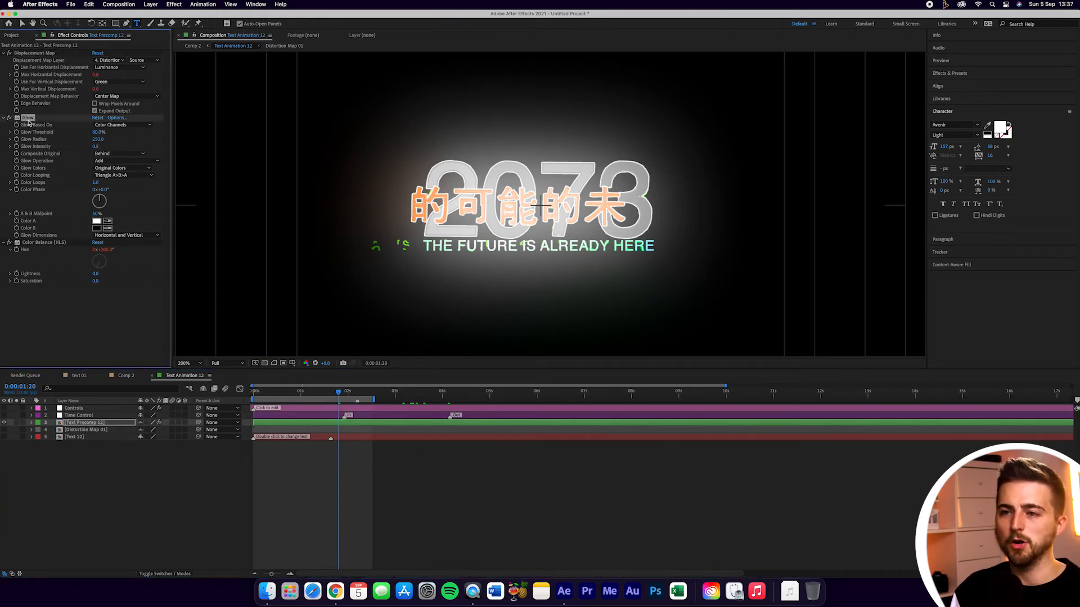
click(62, 243)
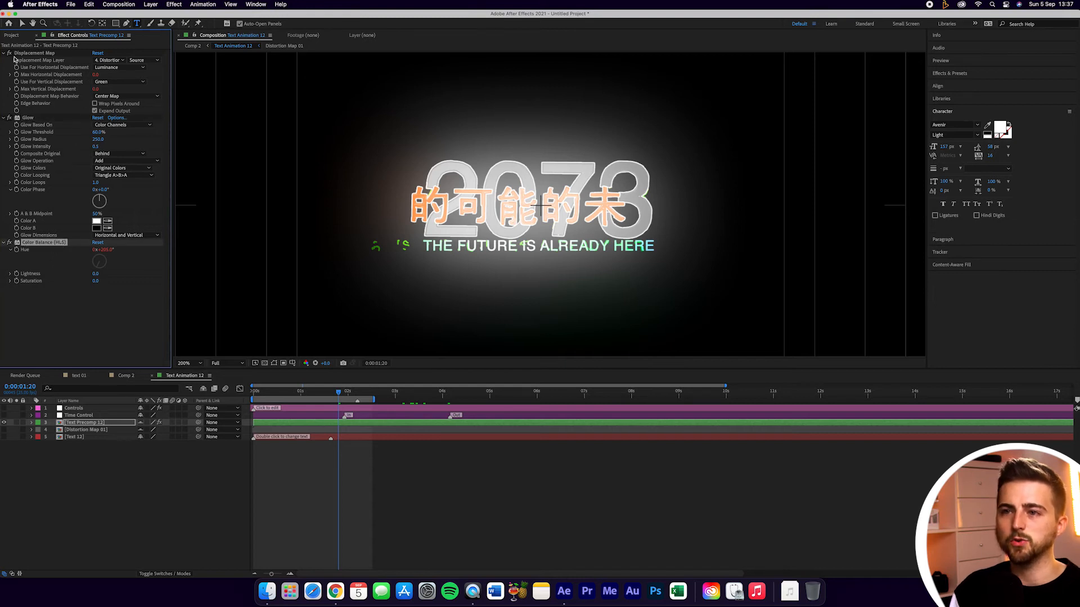
click(35, 53)
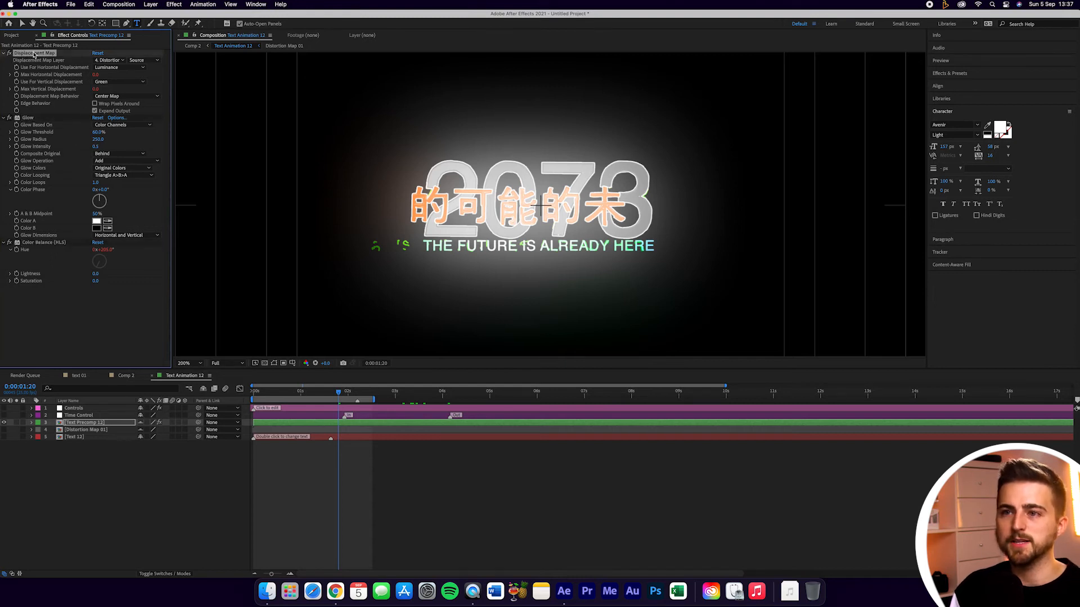
click(44, 117)
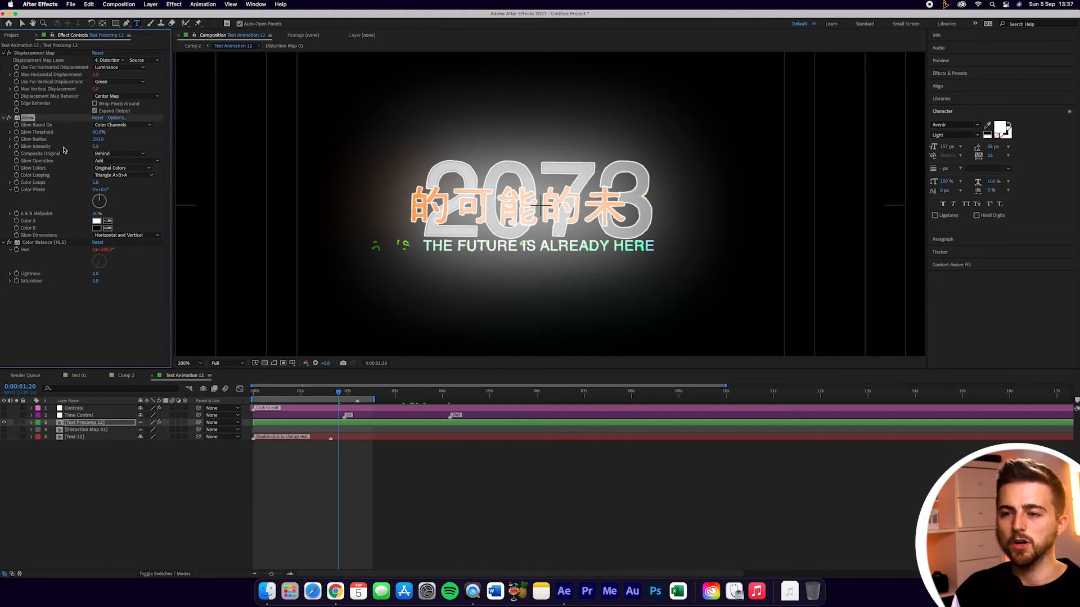
click(97, 222)
drag(456, 285, 484, 242)
click(560, 259)
click(58, 242)
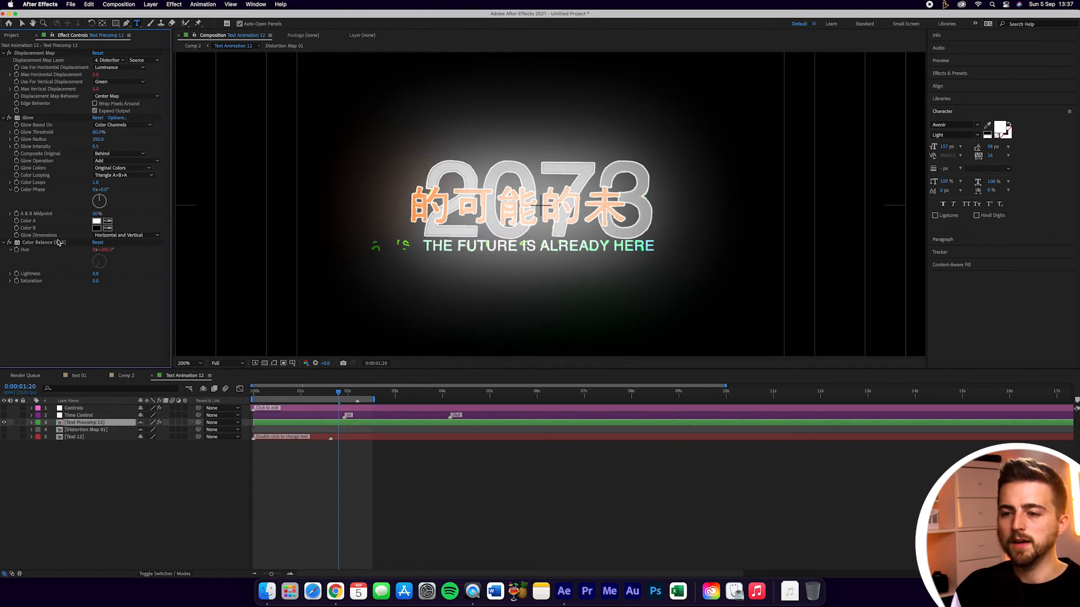
click(86, 430)
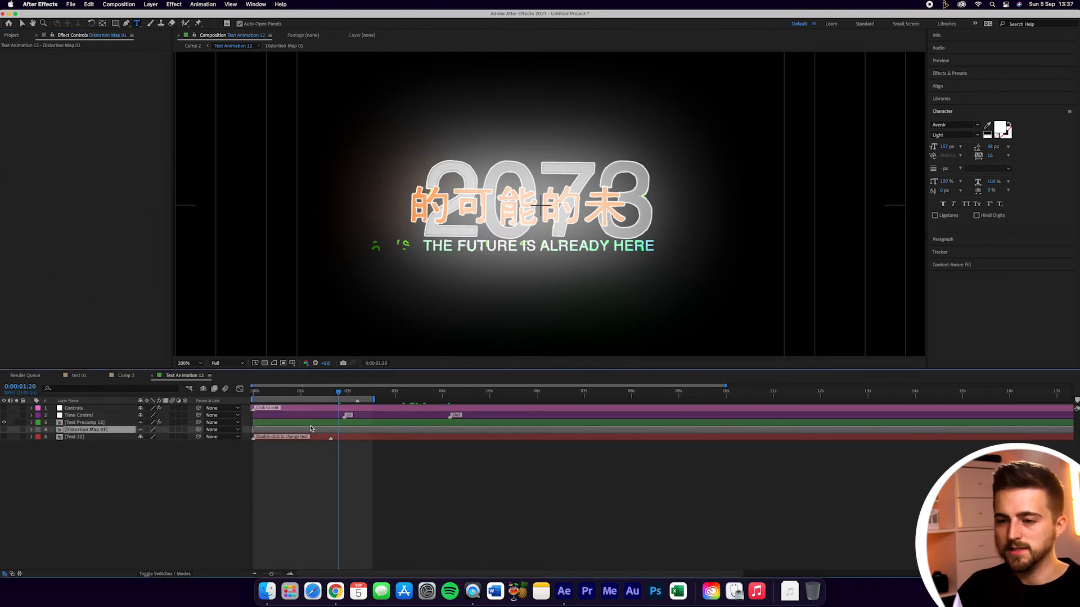
click(75, 437)
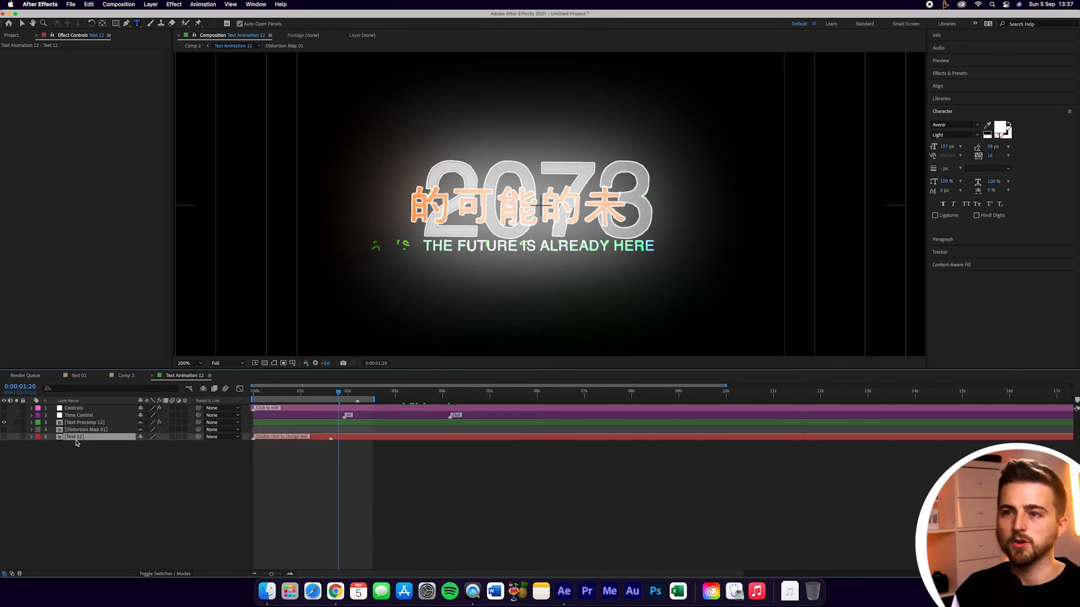
Open the Text Precomp 12 composition and fit it to the viewer
click(80, 423)
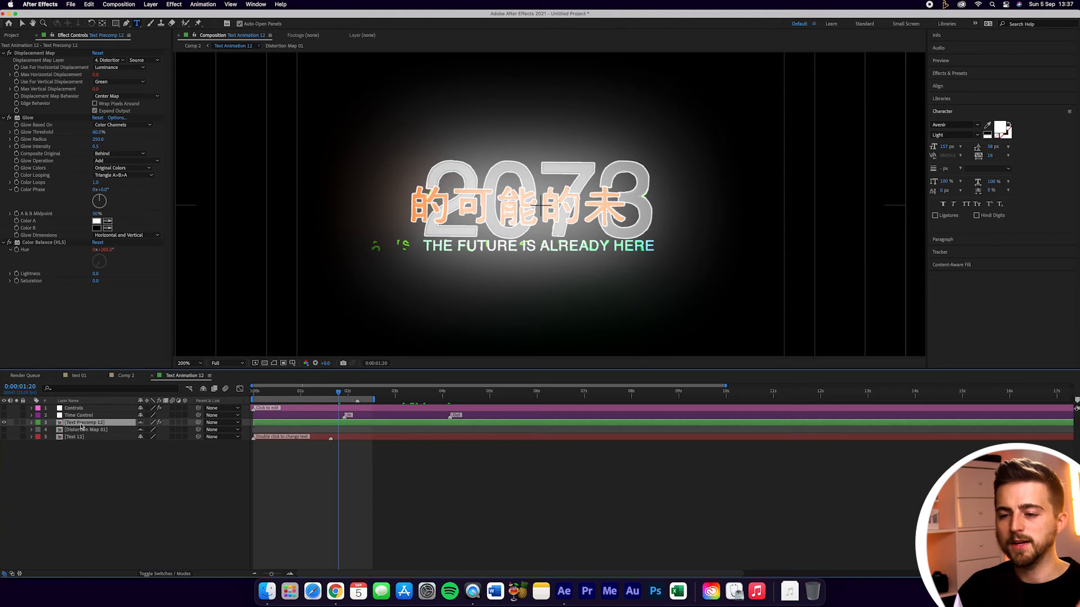
double_click(80, 424)
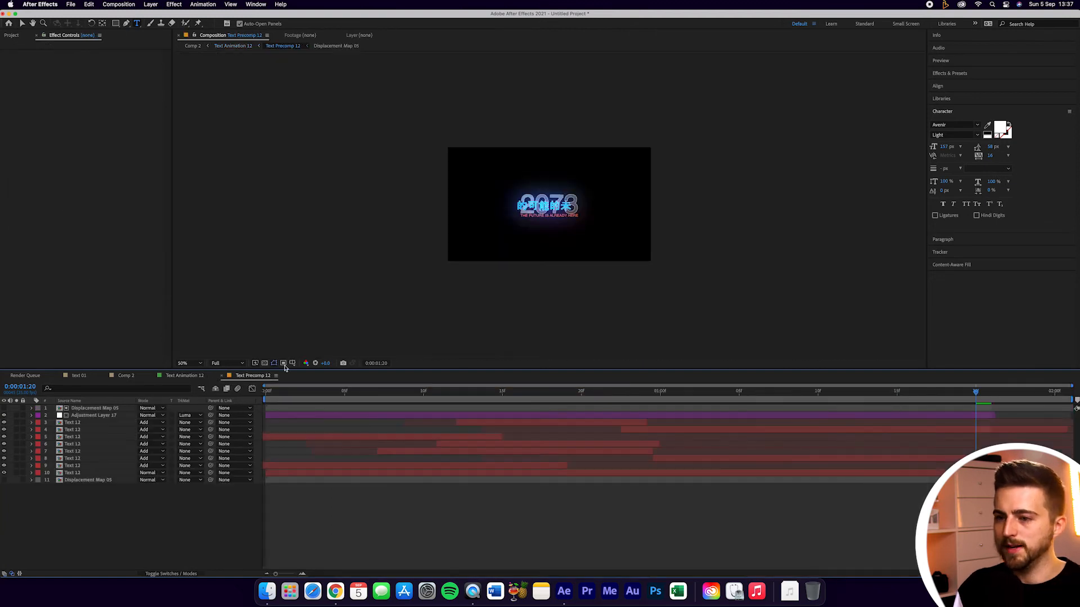
click(194, 363)
click(200, 373)
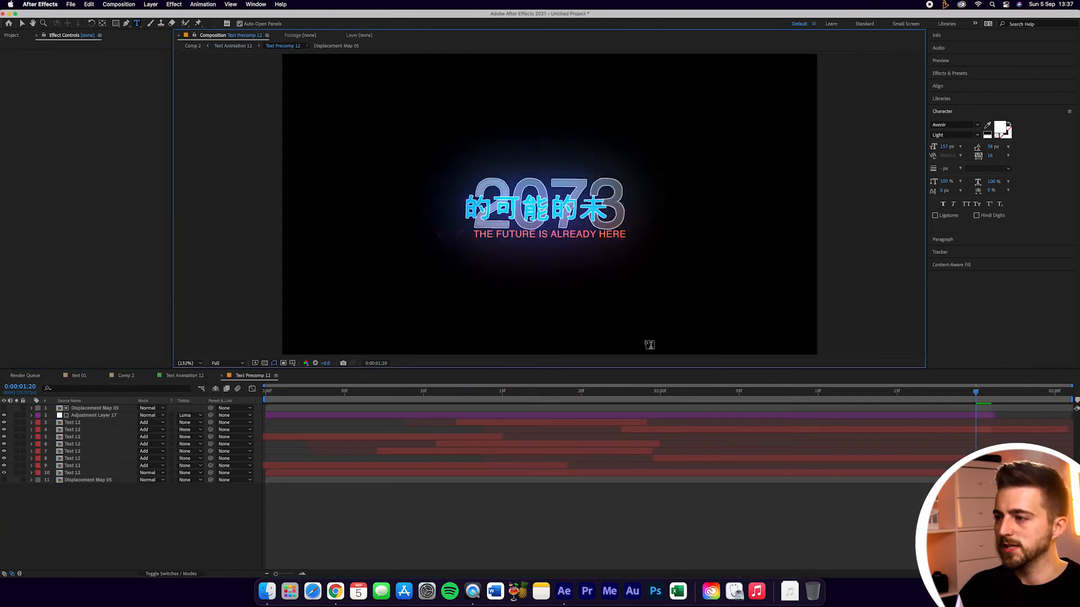
Check the effects on the nested Text 12 layers and open the Text 12 composition
click(99, 424)
click(86, 430)
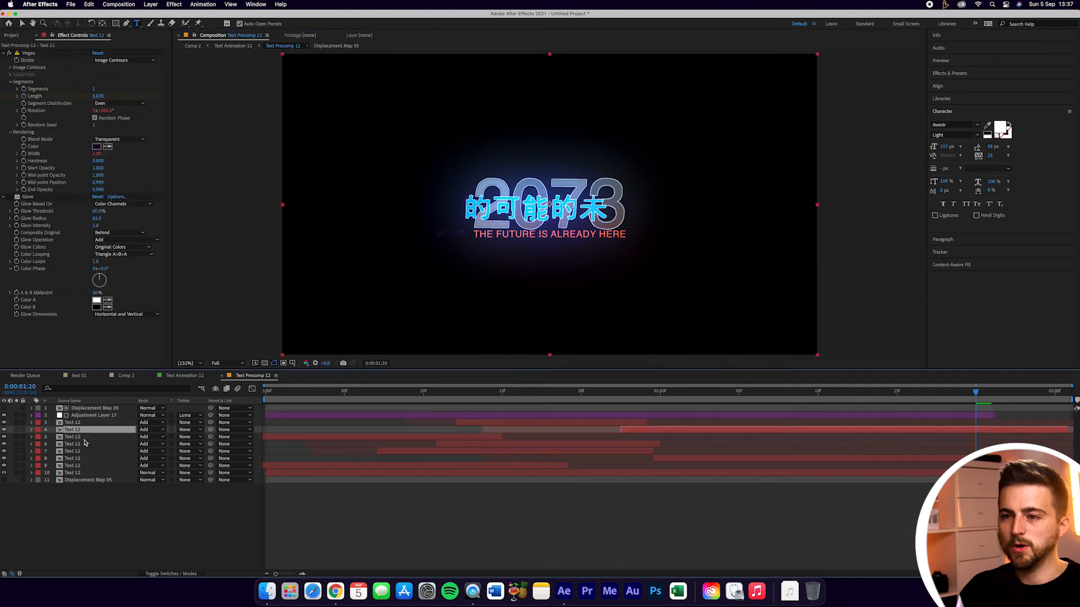
click(85, 452)
double_click(89, 466)
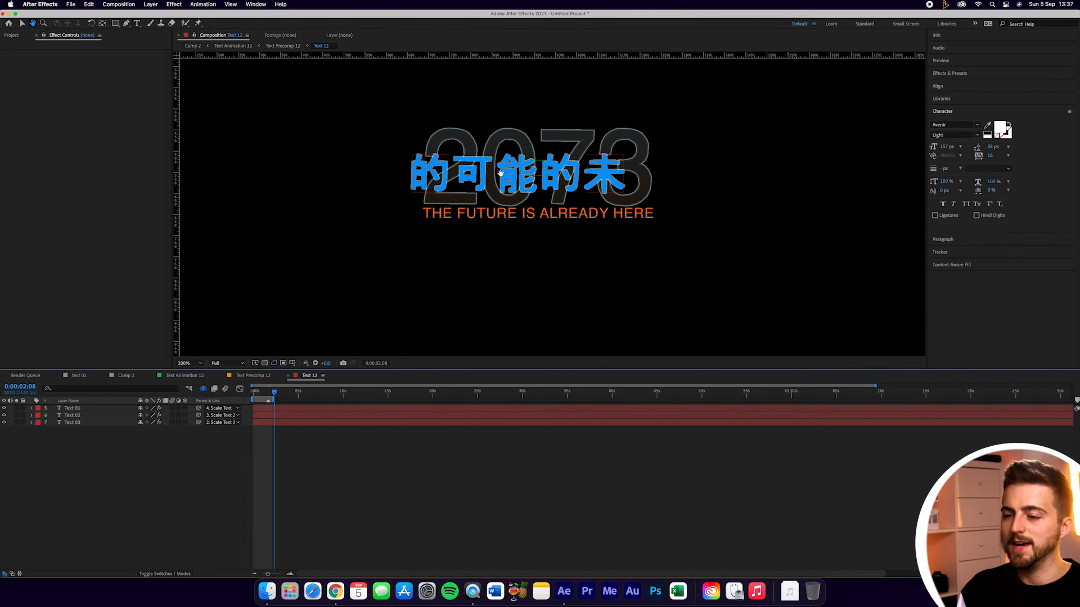
Change the large outlined year on the Text 02 layer from 2073 to 2000
click(89, 409)
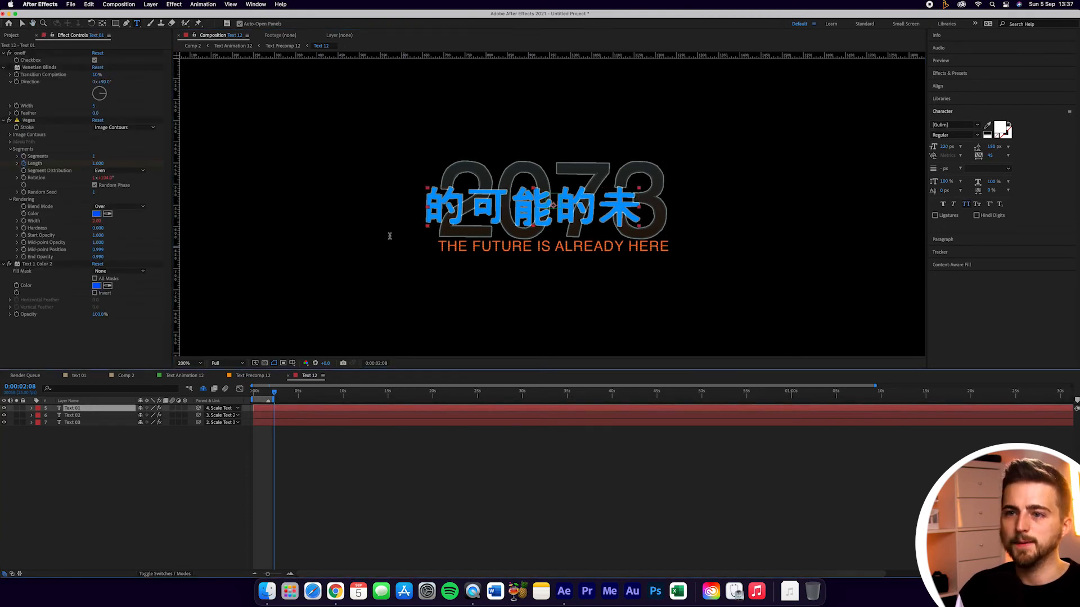
click(78, 416)
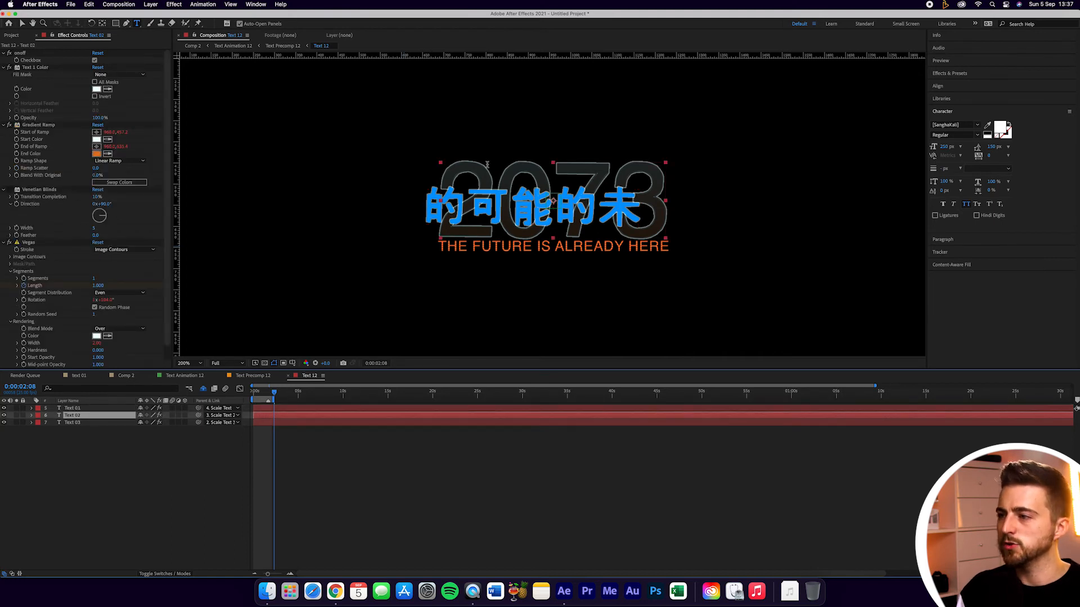
click(624, 178)
drag(573, 174, 703, 171)
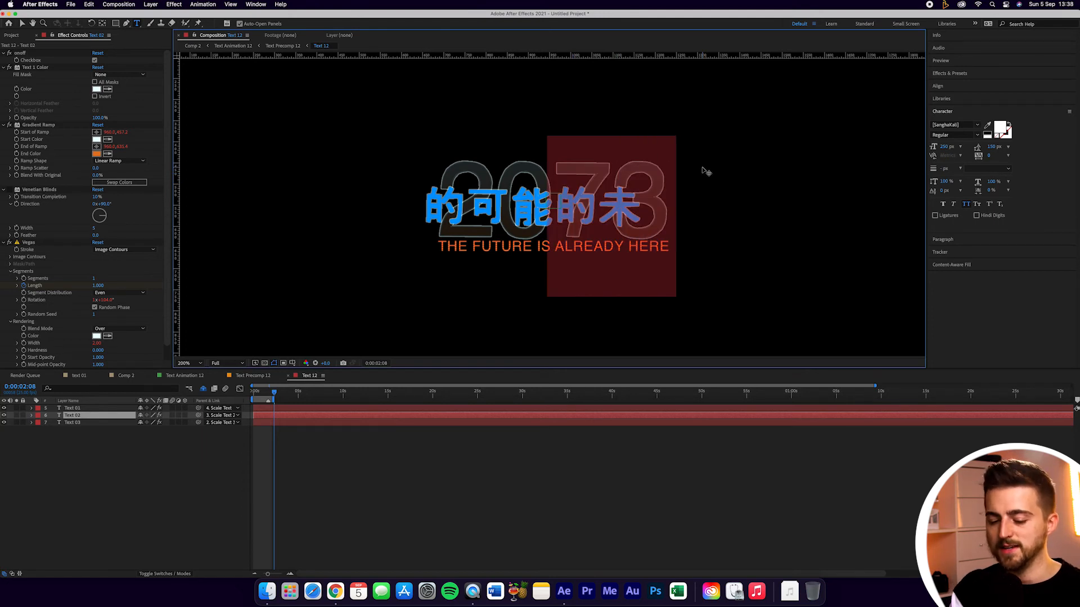
text(00)
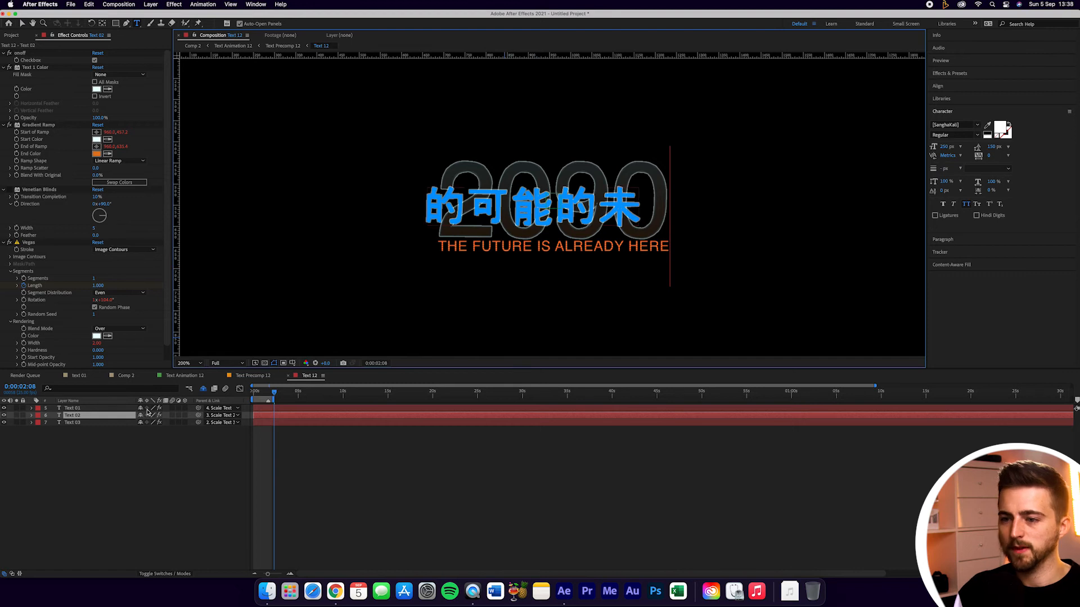
Replace the subtitle text on the Text 03 layer with AEJUICE
click(115, 424)
triple_click(509, 246)
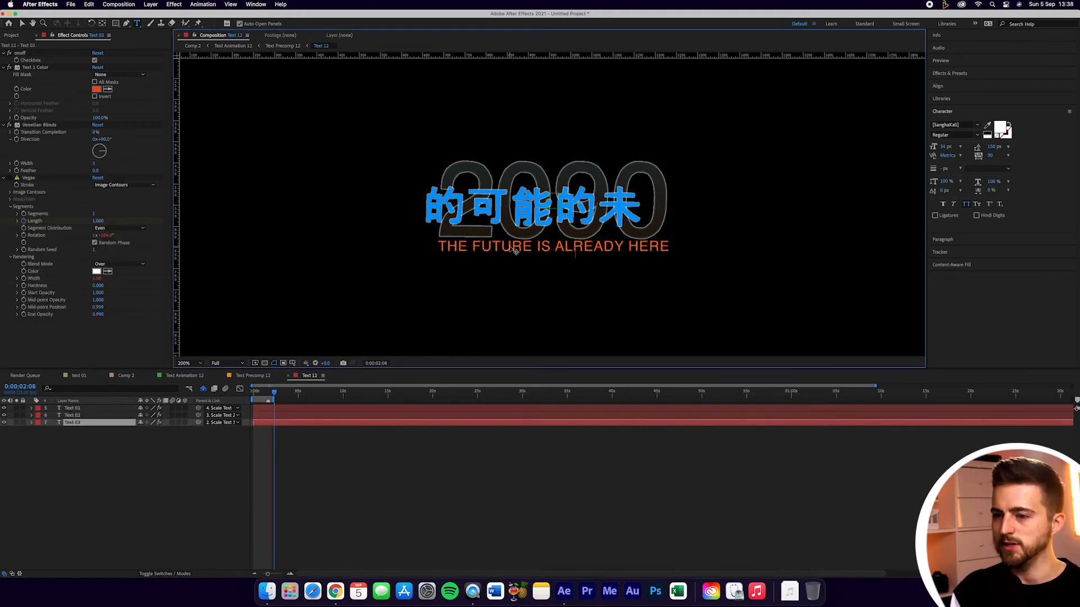
text(AEJUICE)
click(552, 492)
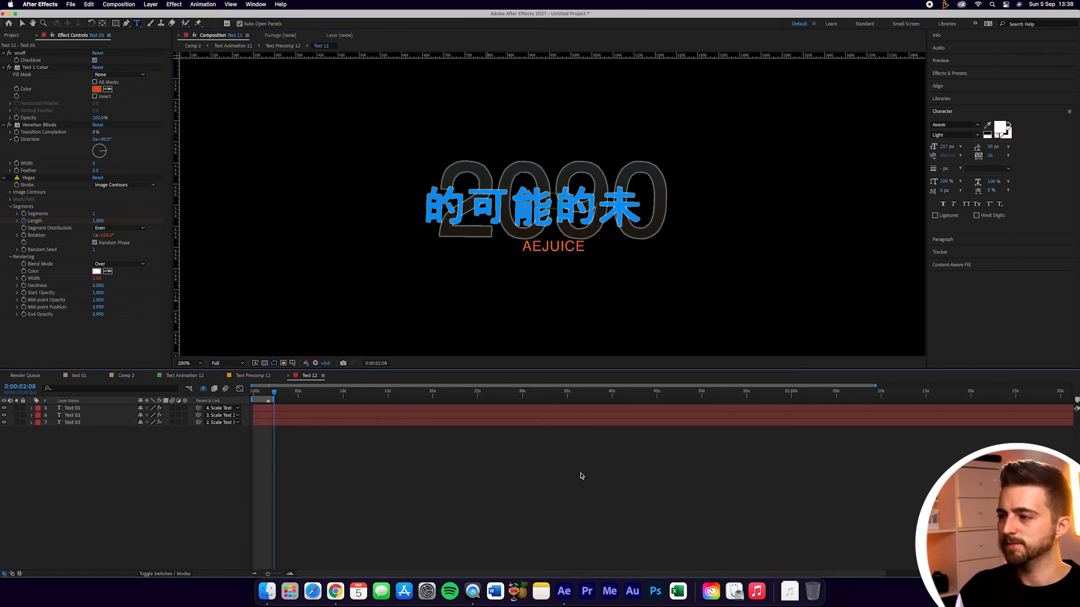
Replace the Chinese characters on the Text 01 layer with THE FUTURE
click(525, 198)
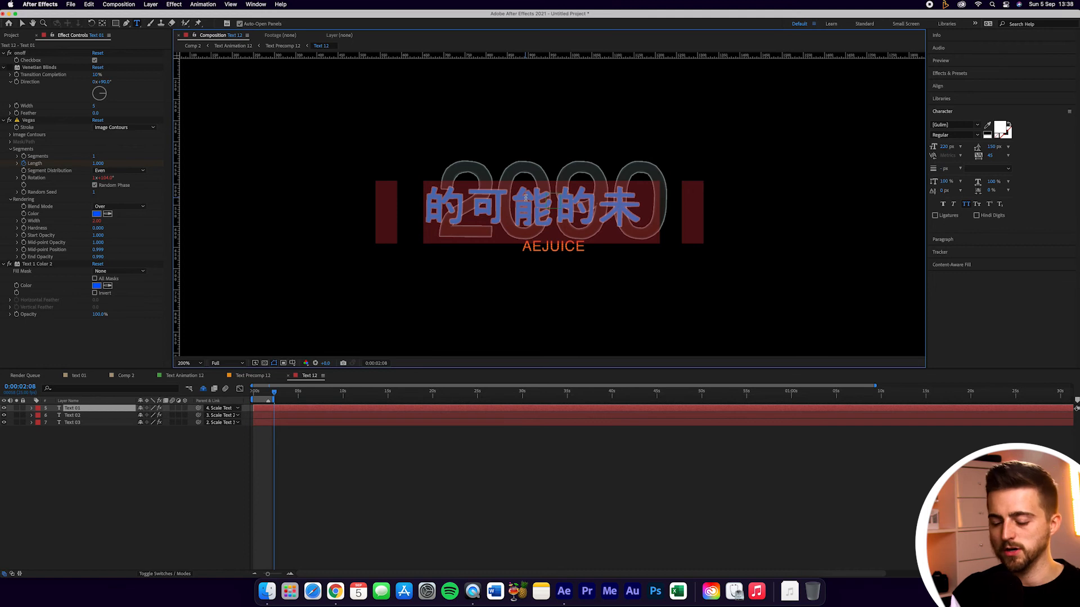
text(AEJUIC)
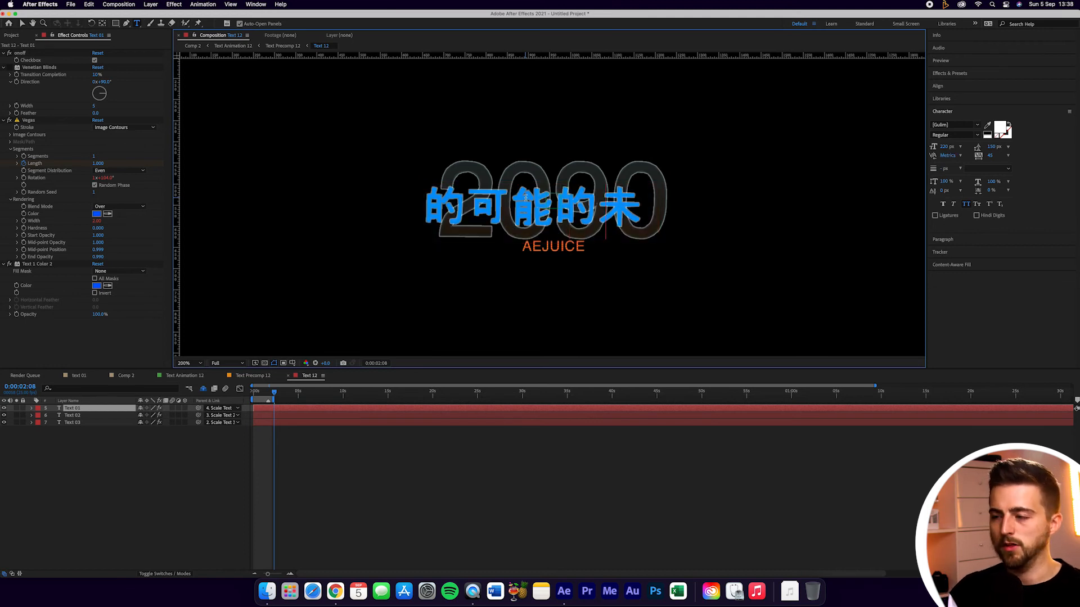
text(E)
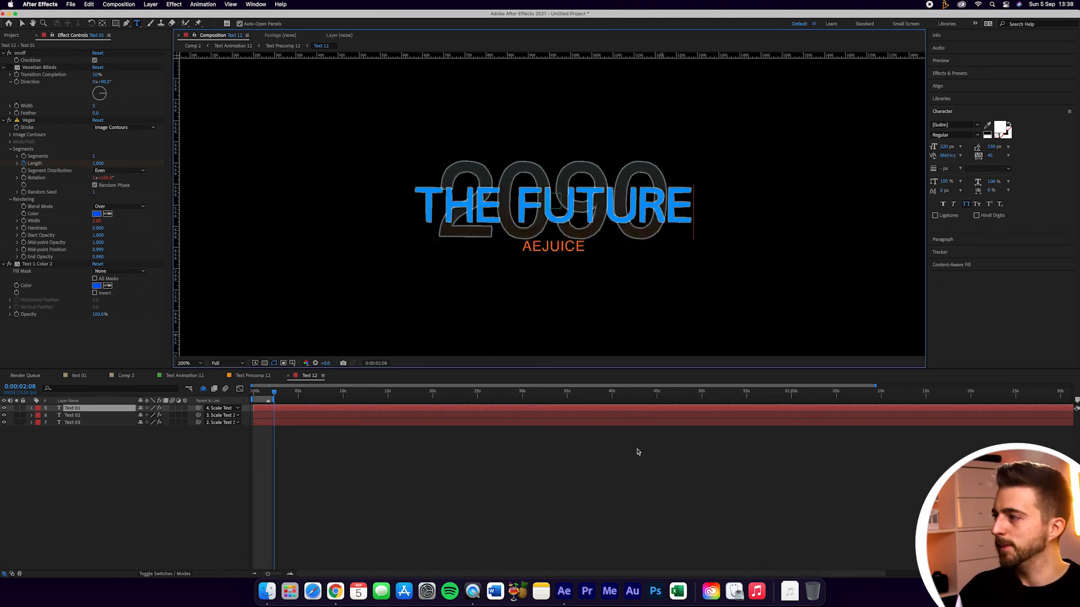
Change the font of the THE FUTURE title to Yuanti SC Bold
key(super+a)
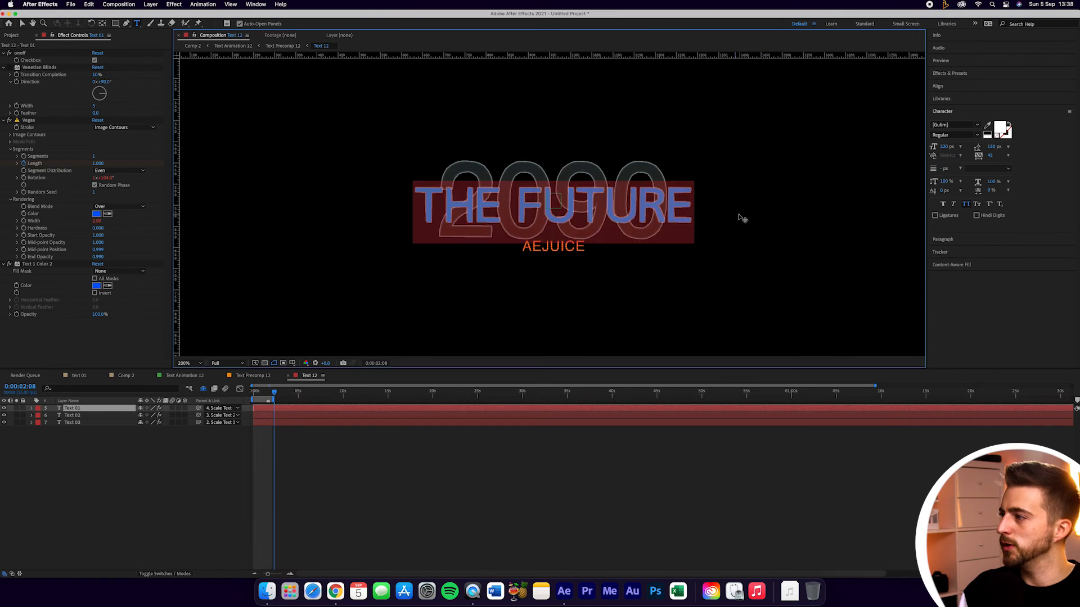
click(978, 126)
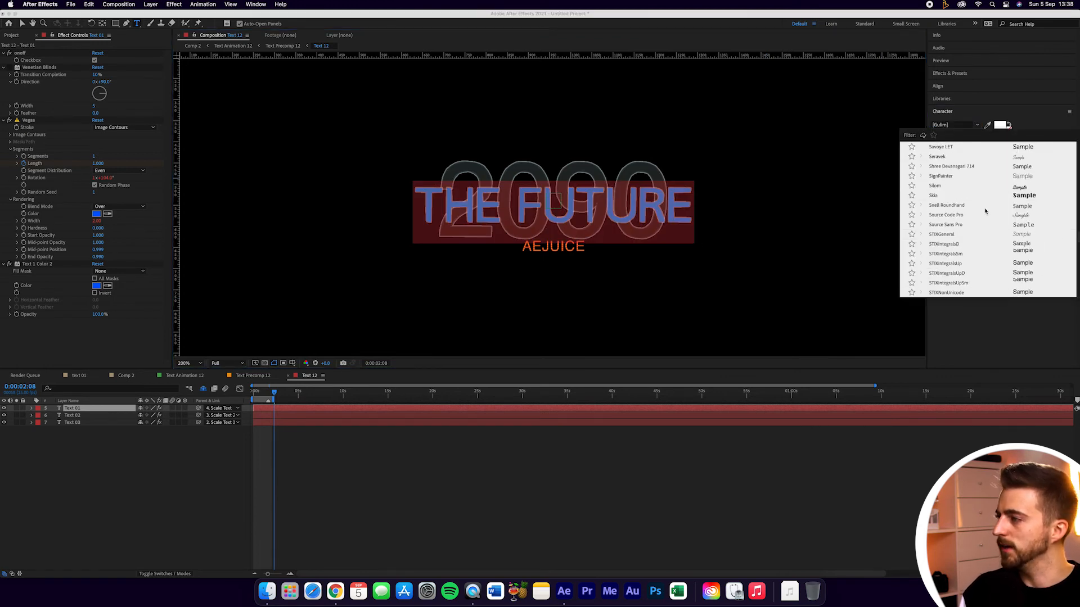
click(952, 219)
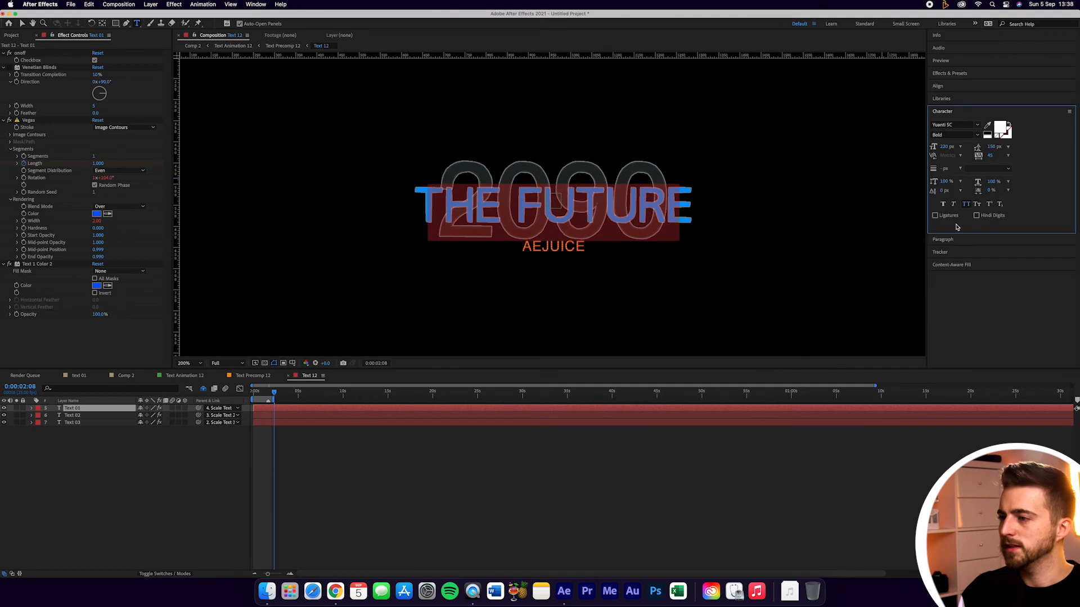
click(489, 448)
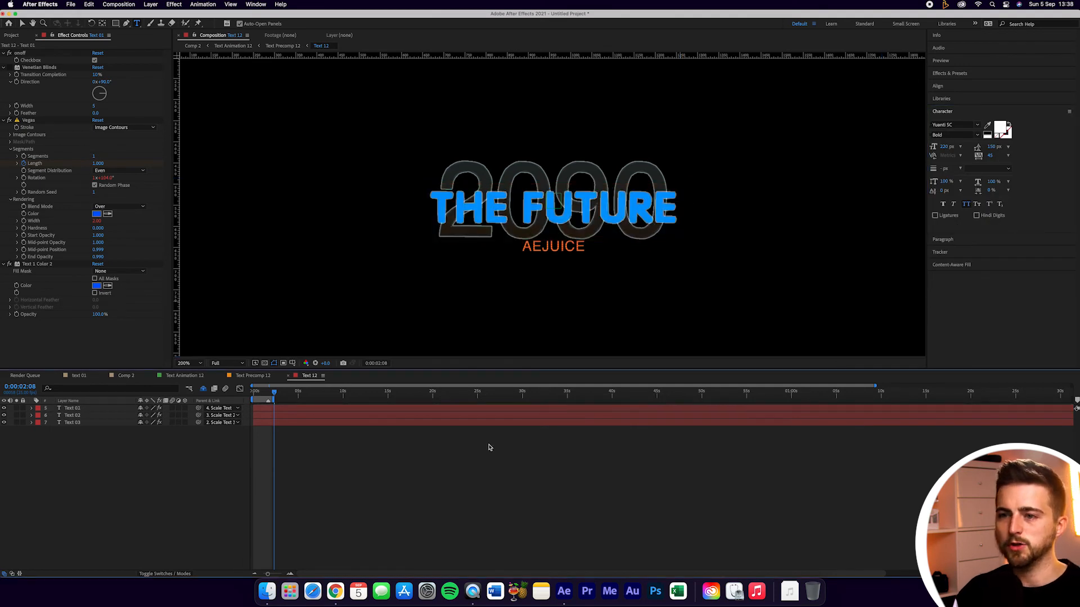
Return to the Text Precomp 12 composition, re-enable viewer refresh and preview the updated title up to 0:00:01:12
click(253, 376)
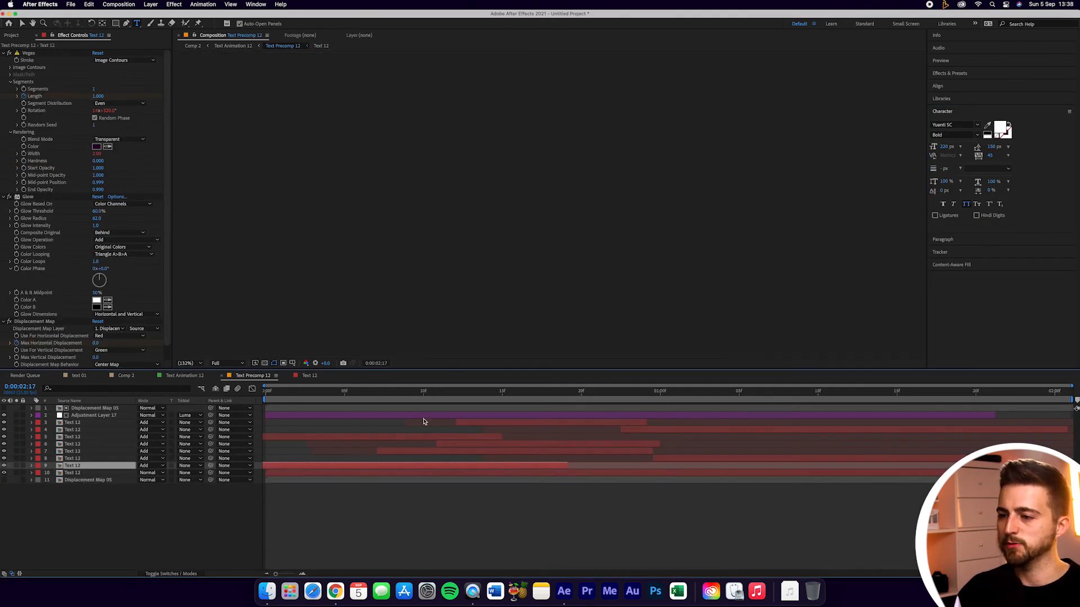
click(405, 396)
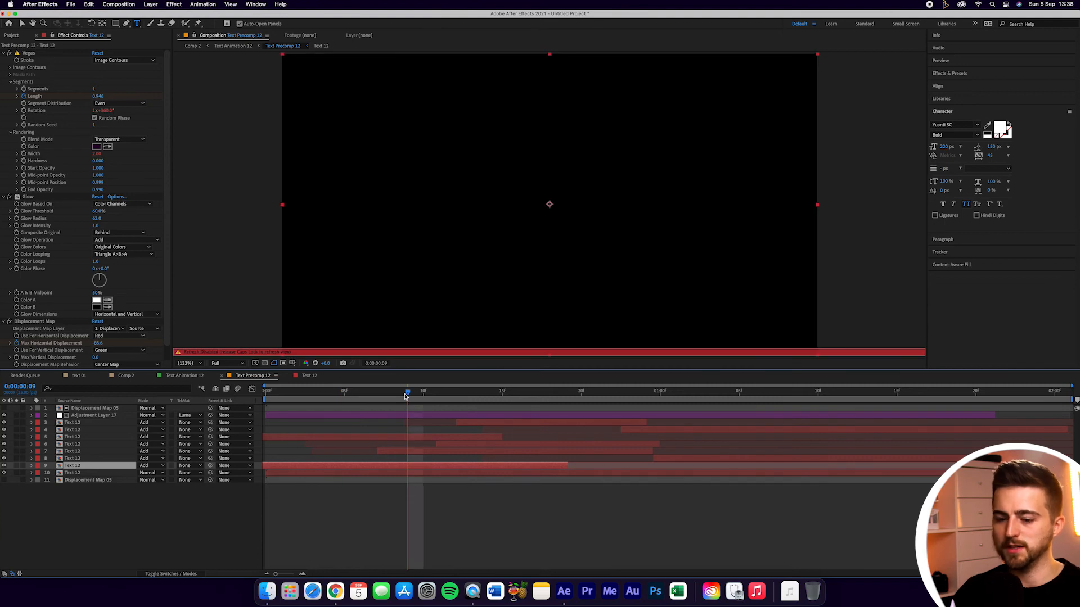
key(Caps_Lock)
click(504, 514)
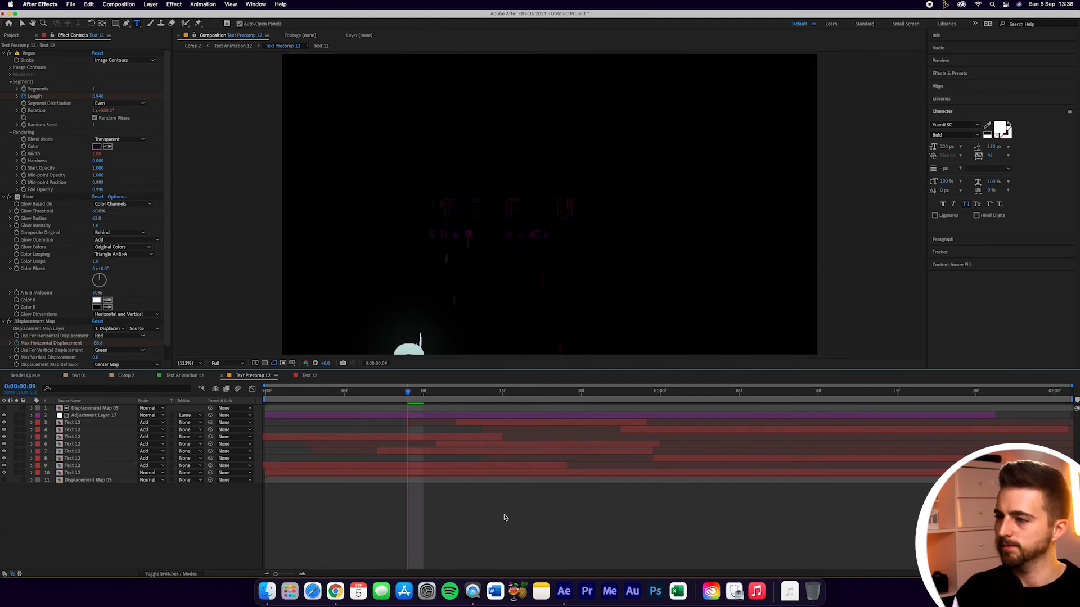
drag(487, 394, 849, 395)
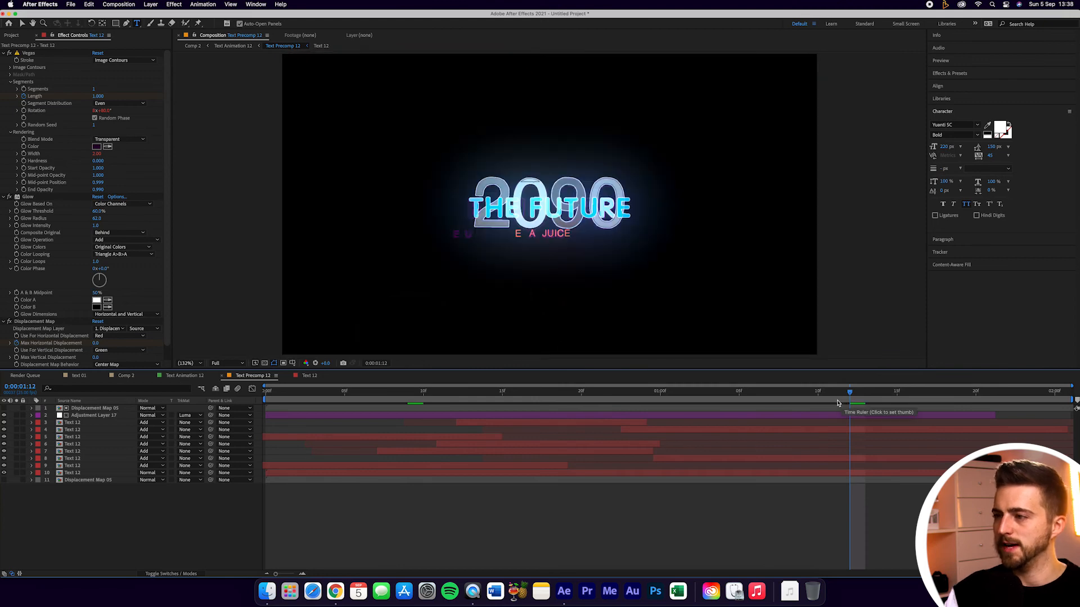
Switch to the Text Animation 12 composition and check the title at several times, ending at 0:00:03:15
click(190, 376)
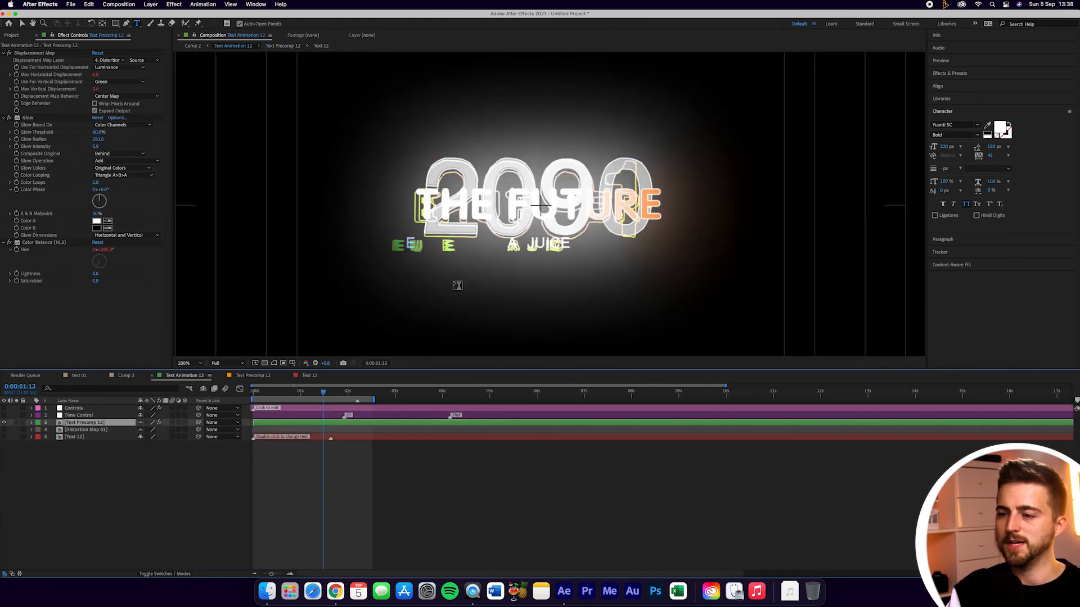
drag(484, 392, 551, 394)
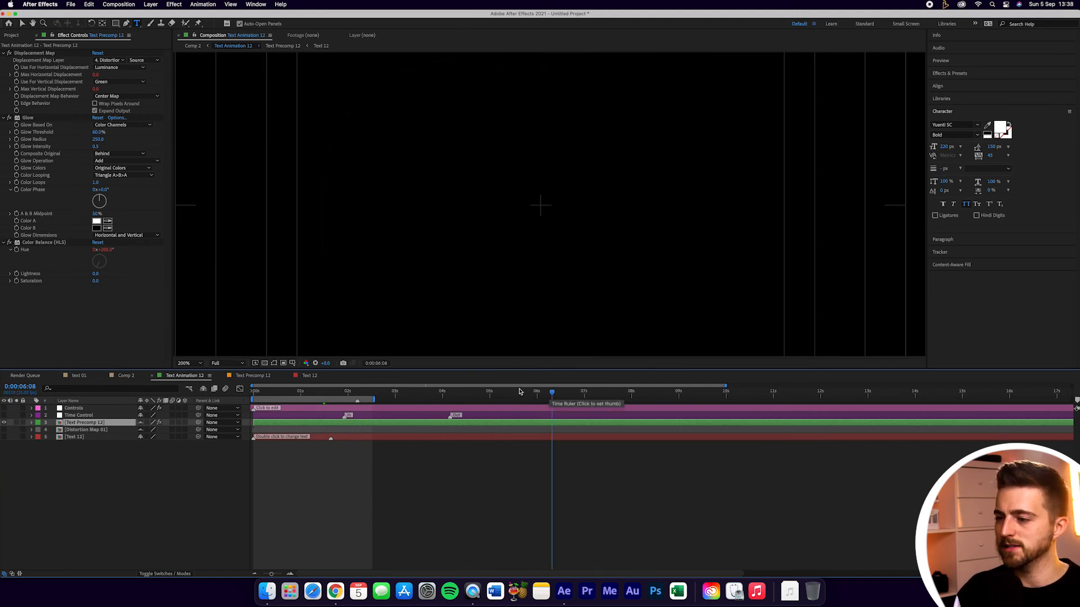
click(423, 392)
Open the Distortion Map 01 composition, fit it to the viewer and play back its moving noise
click(91, 429)
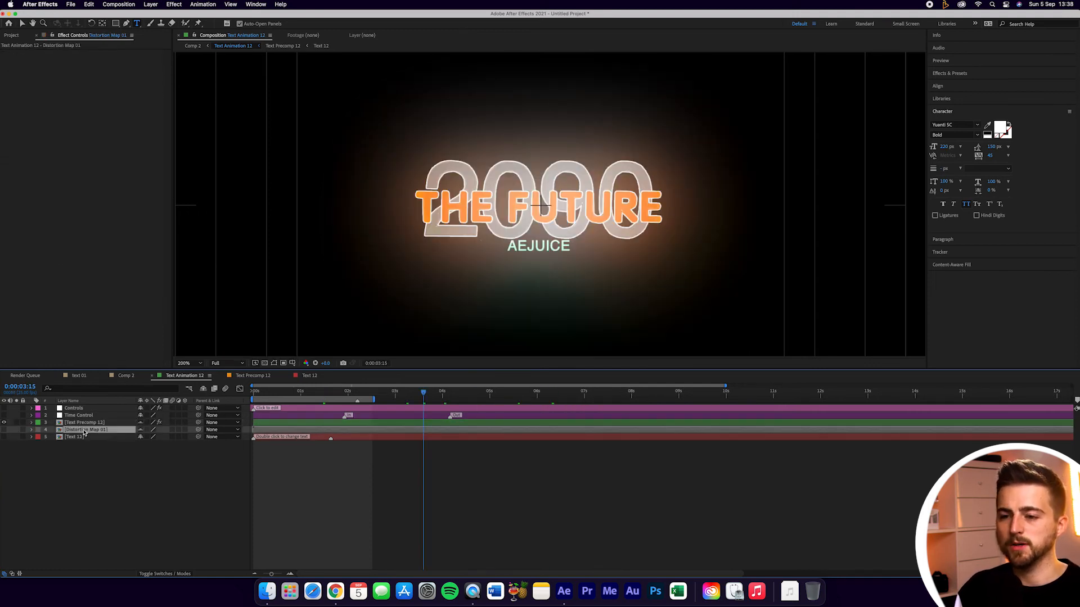
double_click(84, 431)
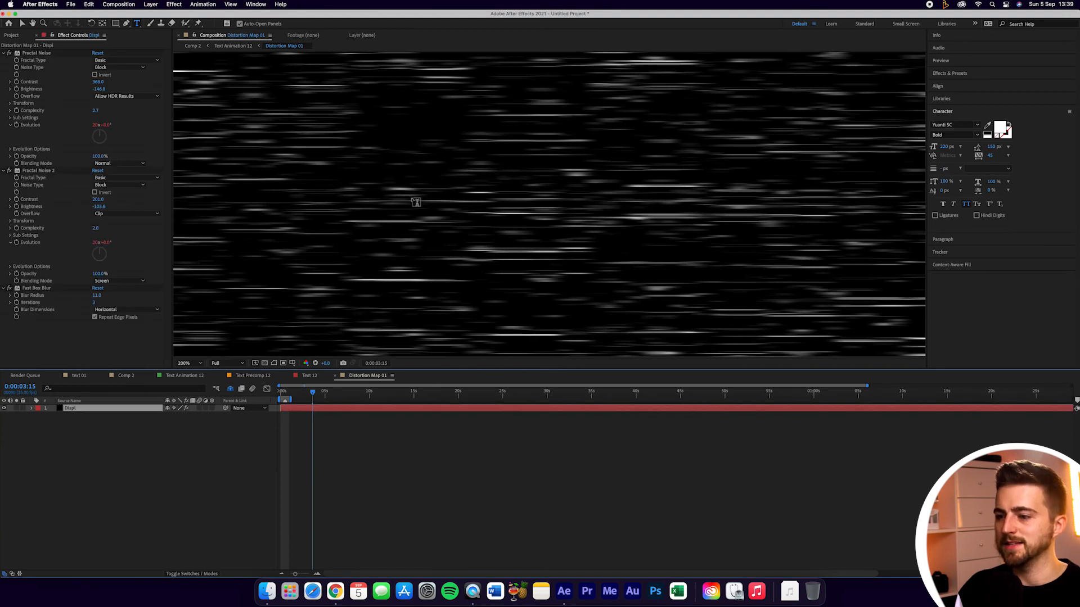
key(space)
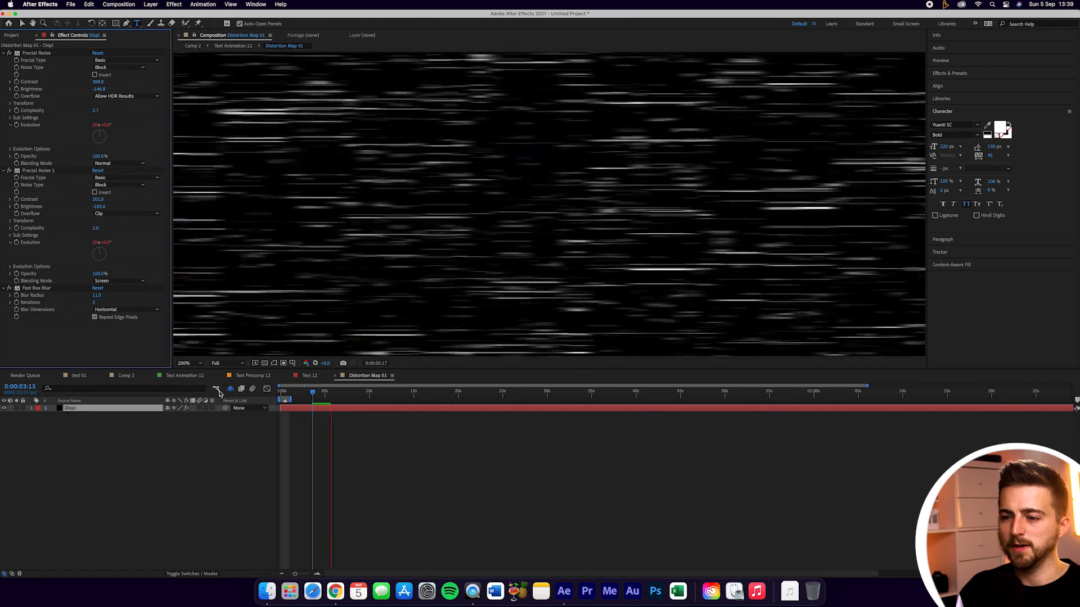
click(198, 365)
click(198, 374)
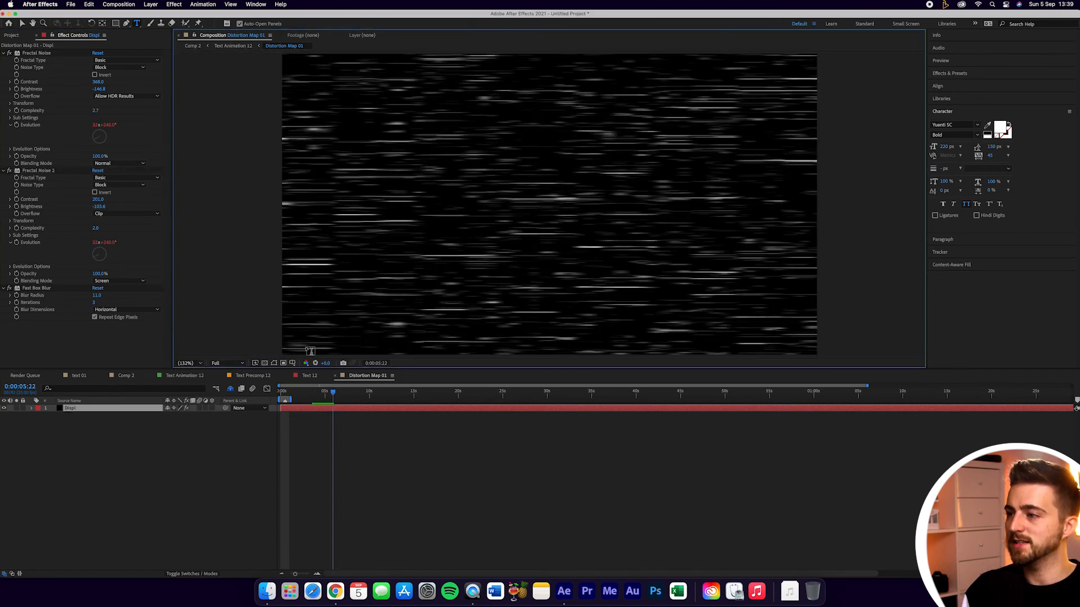
key(space)
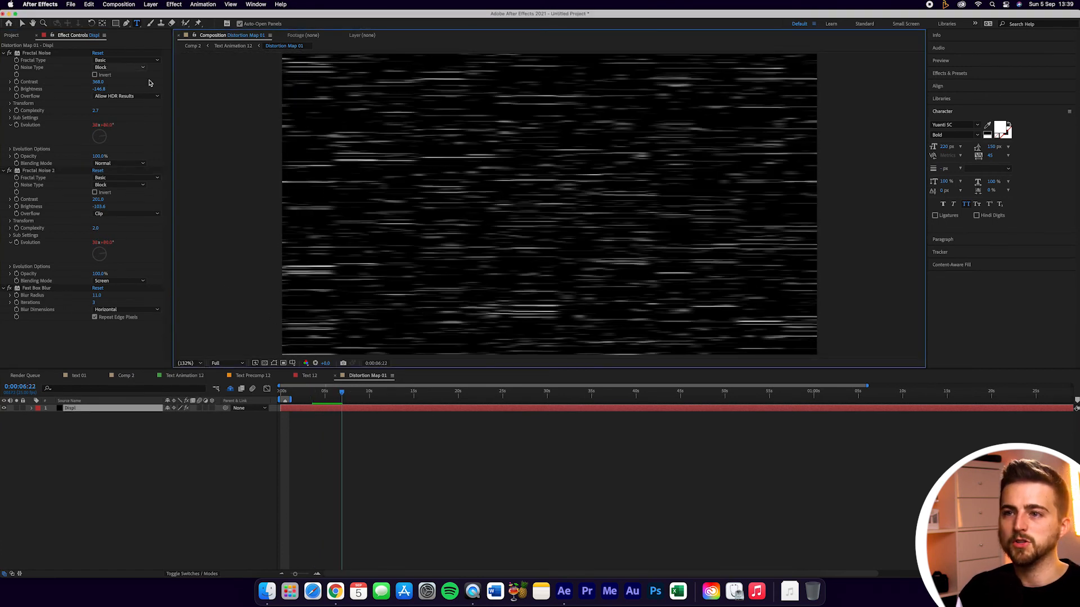
Set the first Fractal Noise effect's contrast to 217.0 and brightness to -196.8 on the distortion map layer
drag(98, 82, 35, 83)
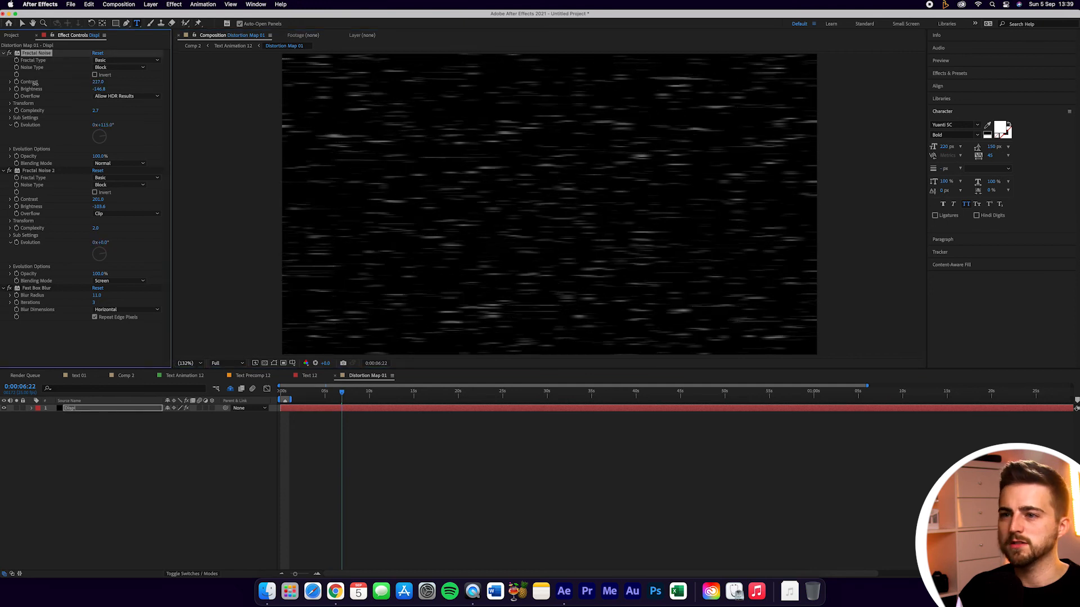
mouse_move(102, 89)
mouse_down()
mouse_move(130, 89)
mouse_move(83, 91)
mouse_up()
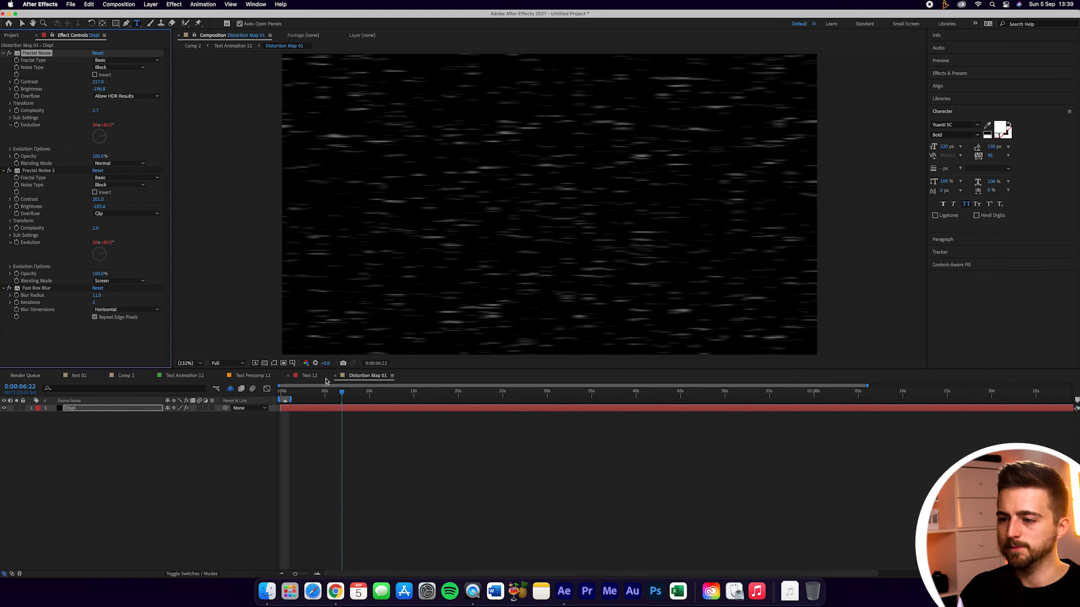
Close the Distortion Map 01, Text 12, Text Precomp 12 and Text Animation 12 timelines to return to Comp 2
click(335, 376)
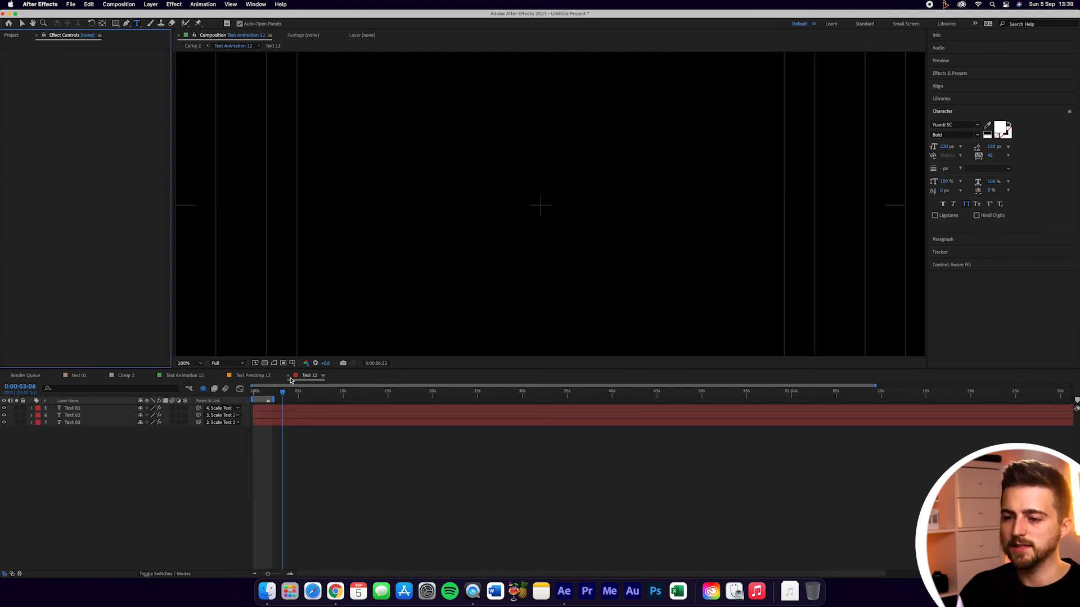
click(287, 376)
click(223, 375)
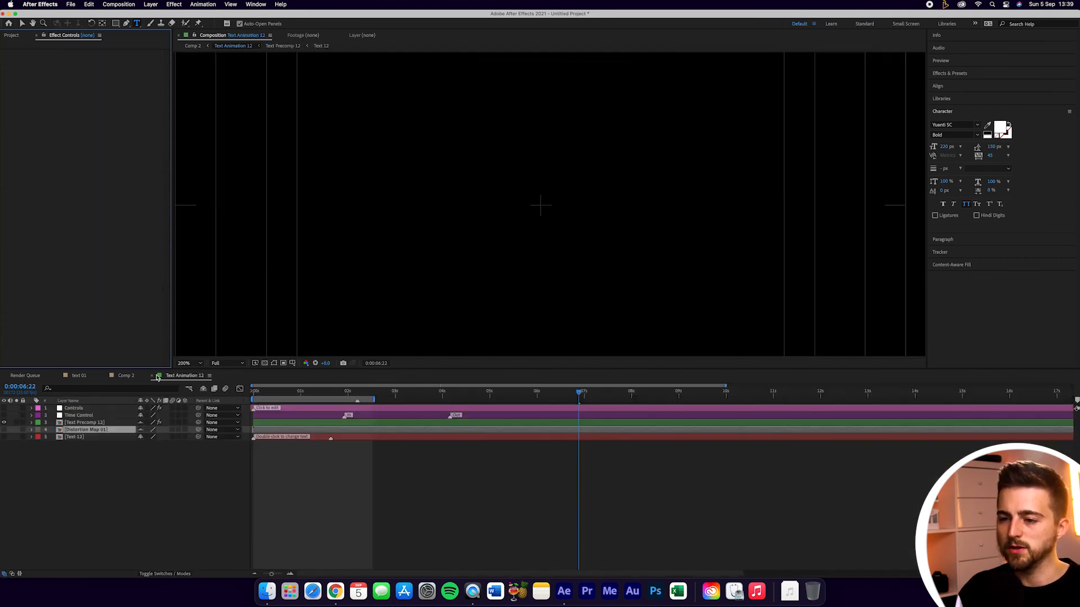
click(153, 376)
Play back the customised title animation in Comp 2 from near its start
click(401, 393)
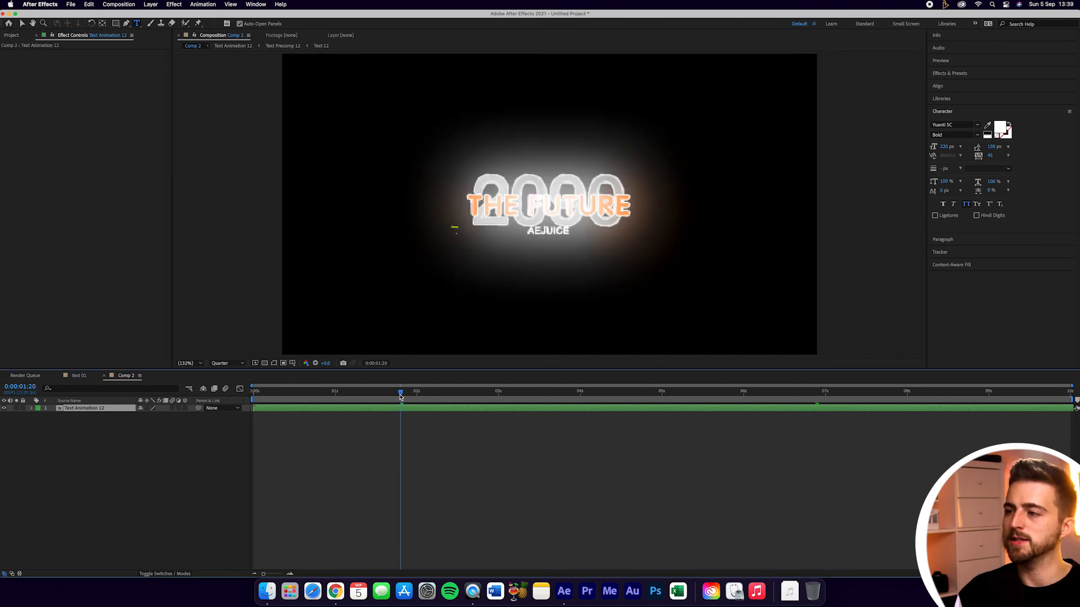
click(449, 425)
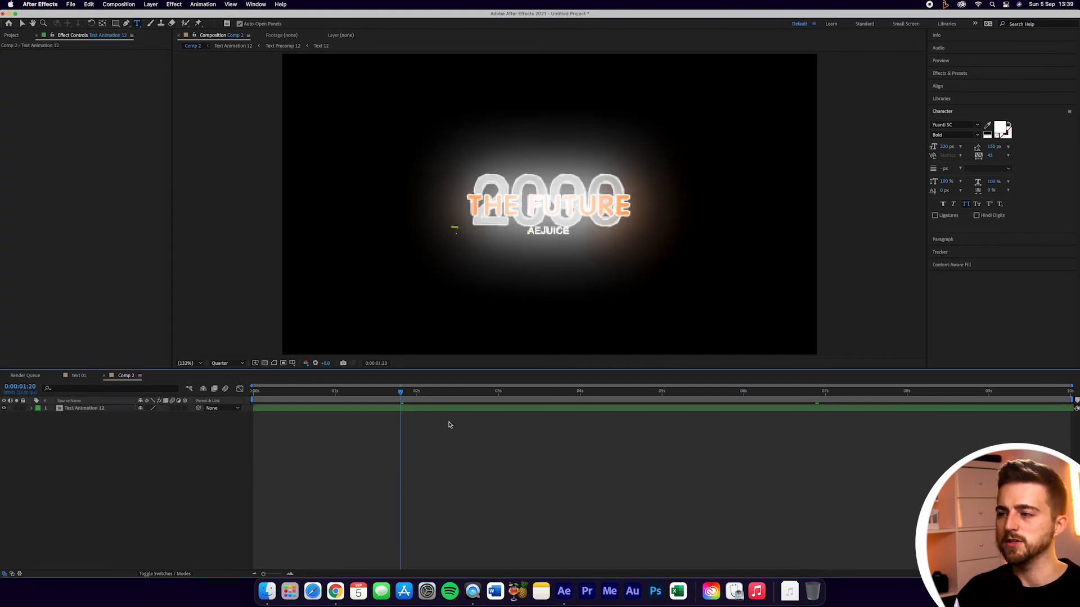
key(space)
drag(400, 393, 316, 393)
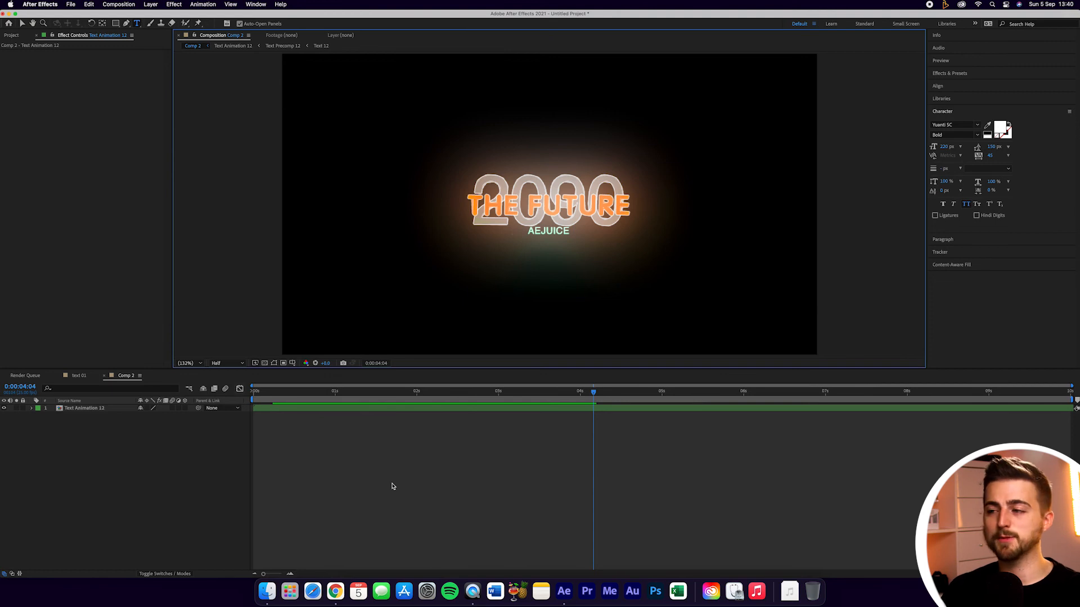
Open the Text Animation 12 composition and its nested Distortion Map 01 composition
click(93, 409)
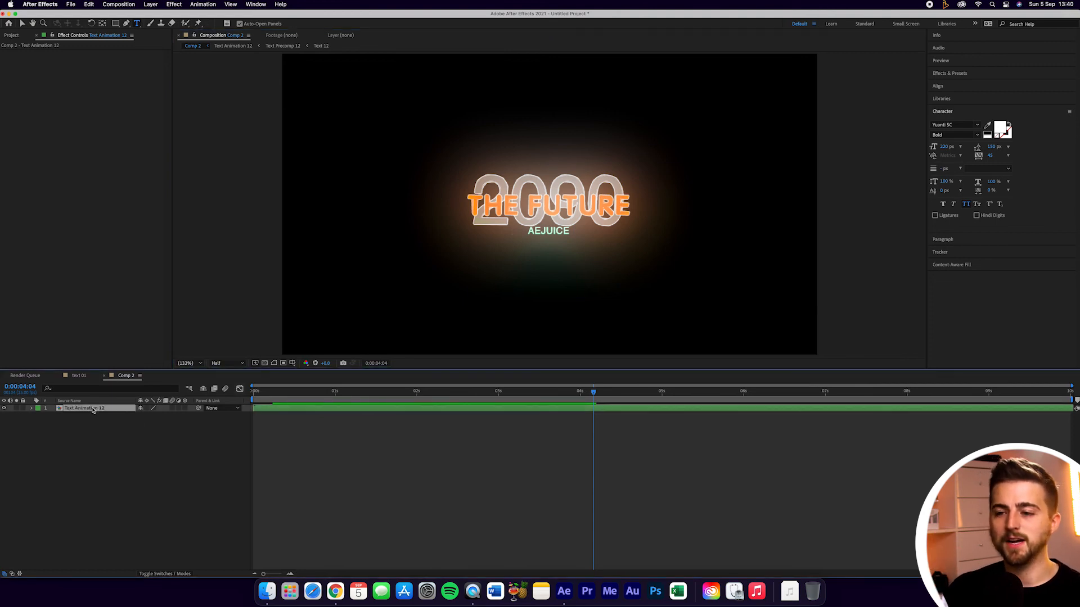
double_click(93, 408)
double_click(87, 435)
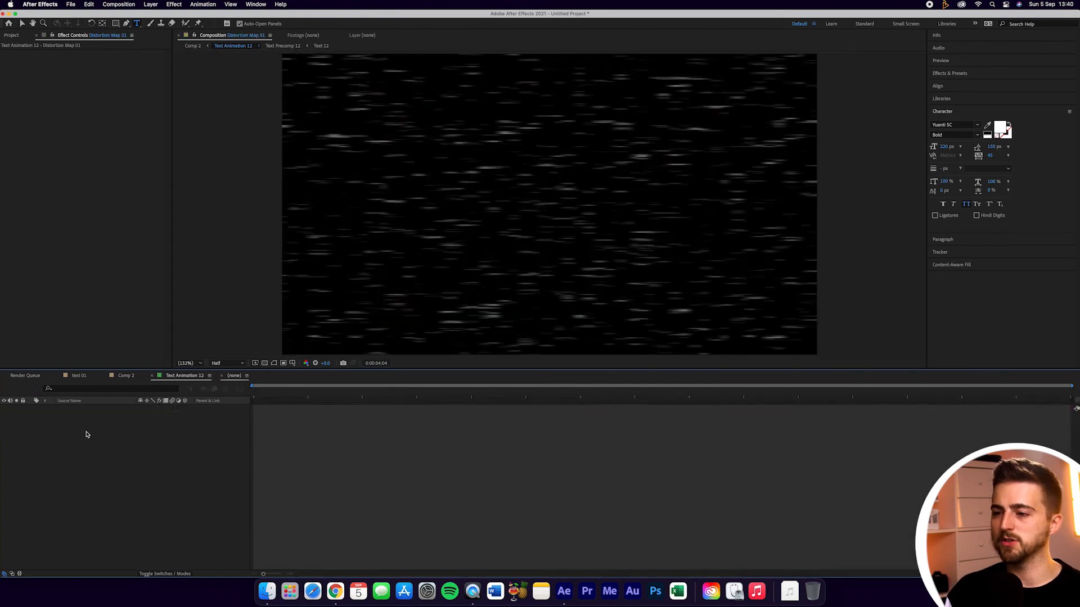